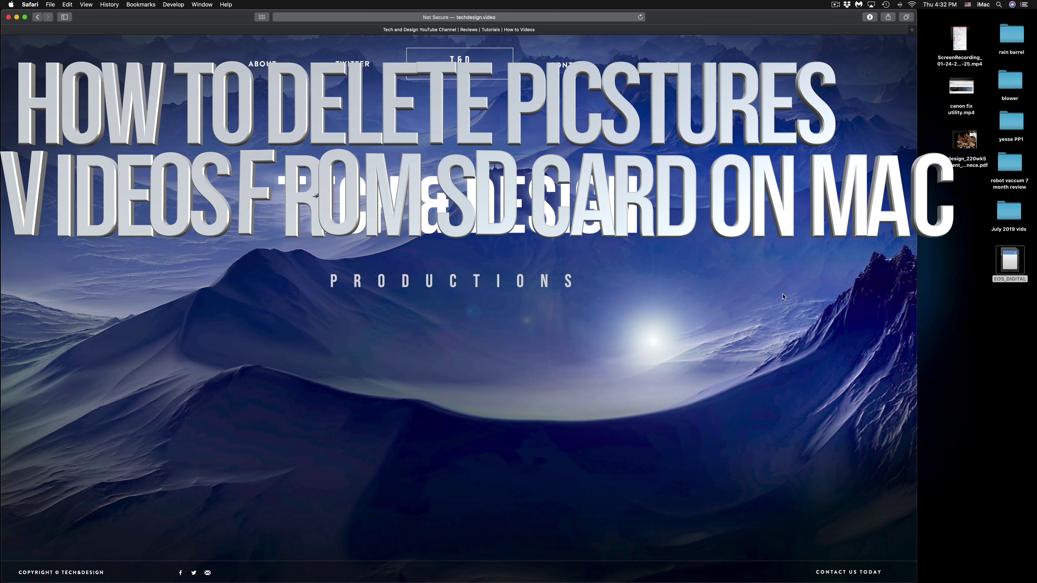
# Open a Finder window showing the contents of the EOS_DIGITAL SD card and reposition it.
pyautogui.click(957, 294)
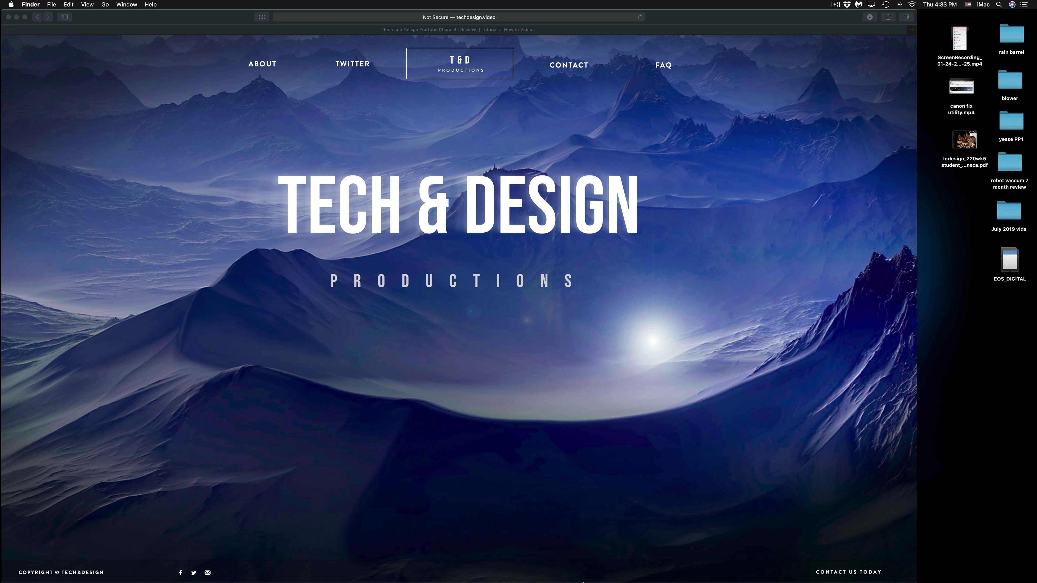
pyautogui.moveTo(575, 566)
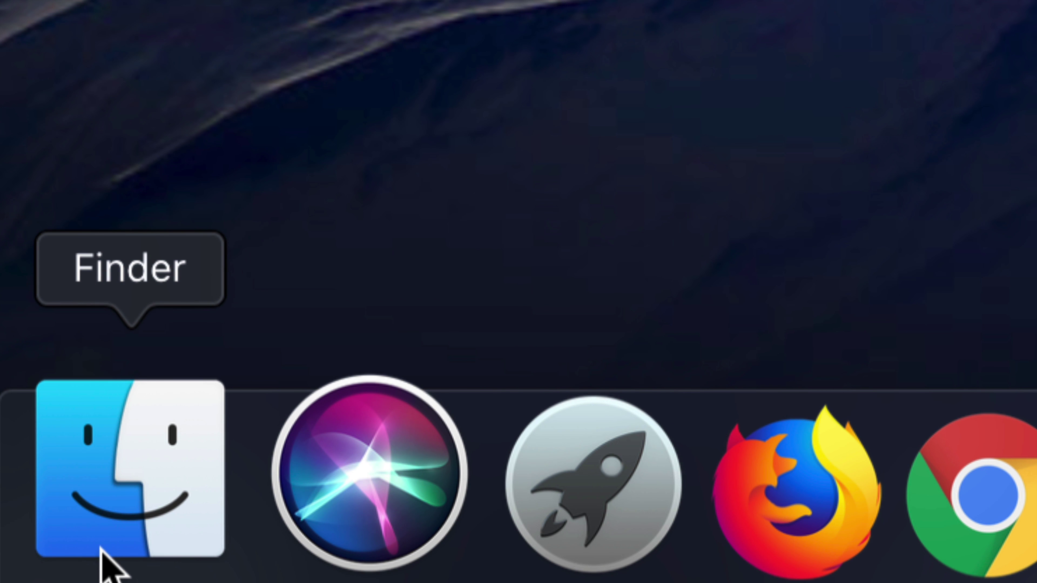
pyautogui.click(101, 548)
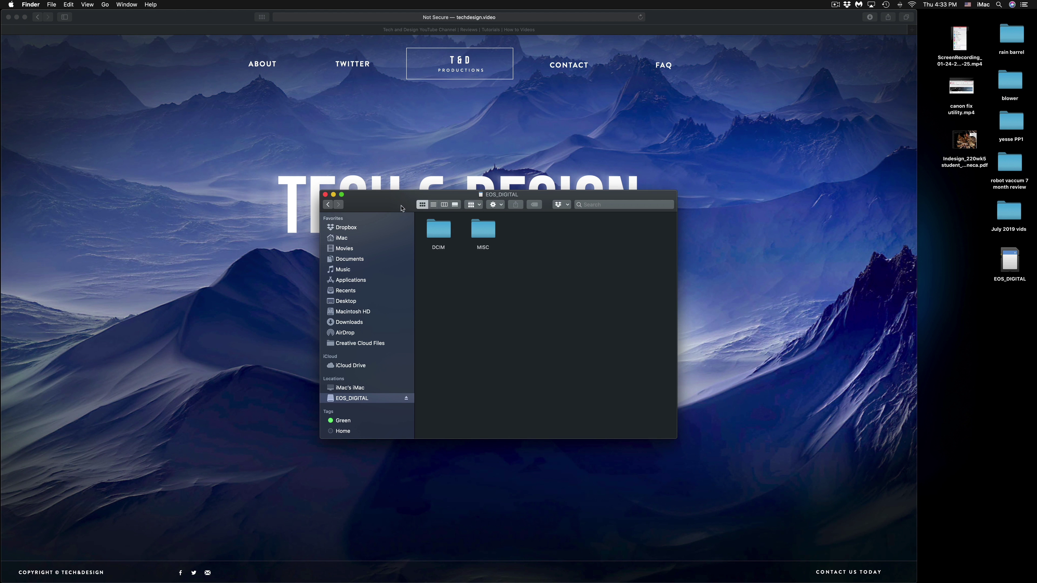
pyautogui.moveTo(401, 208); pyautogui.dragTo(389, 181)
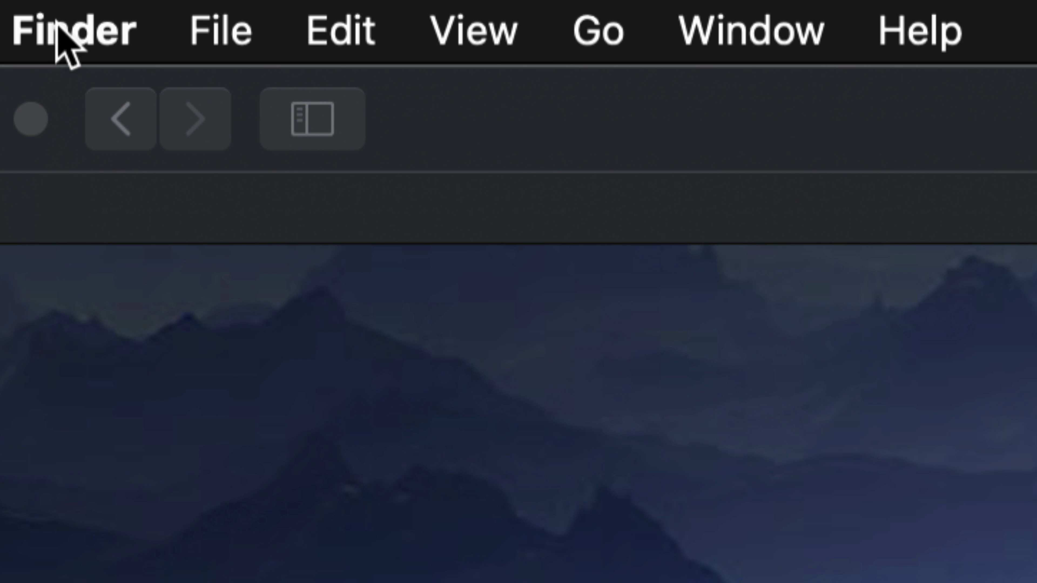
# Open the Finder preferences and check that external disks are set to show on the desktop.
pyautogui.click(57, 28)
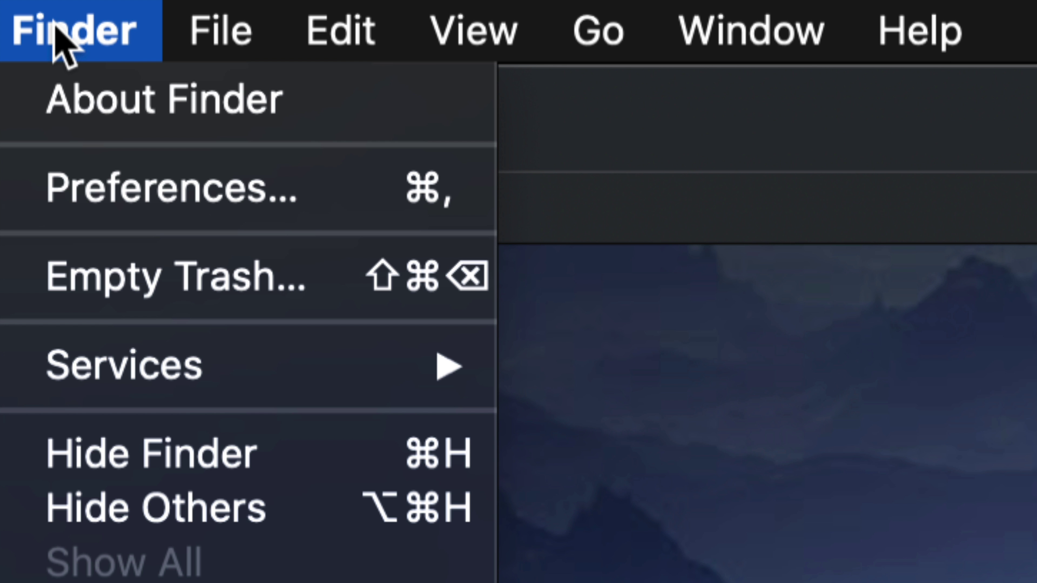
pyautogui.click(201, 191)
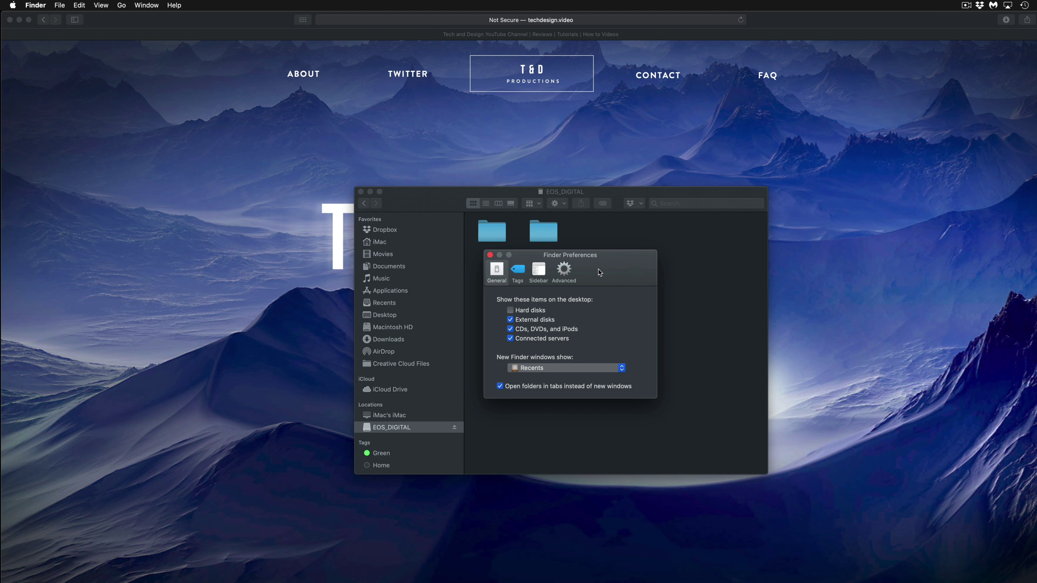
pyautogui.moveTo(598, 269); pyautogui.dragTo(601, 139)
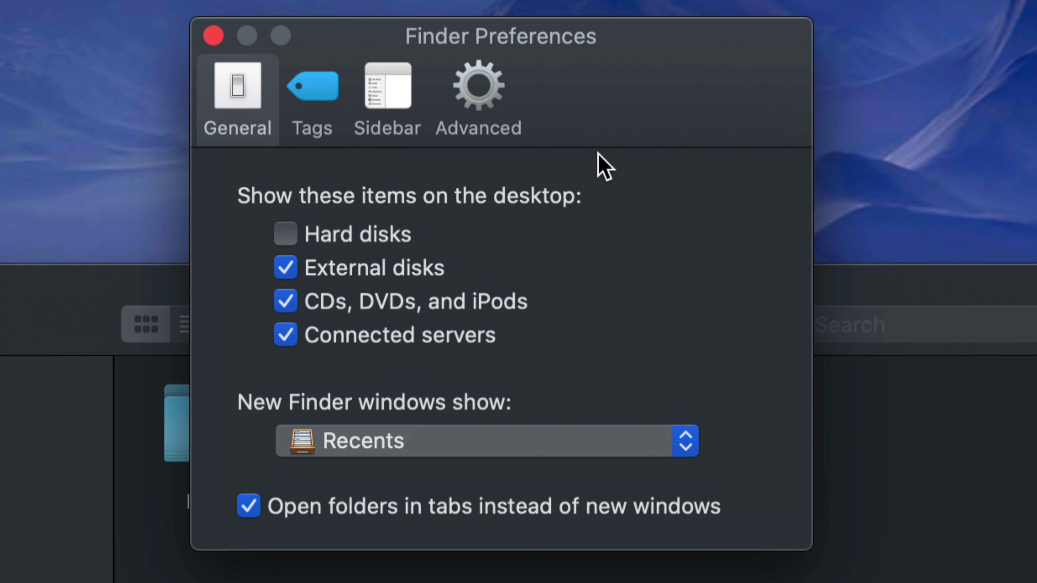
pyautogui.click(290, 268)
pyautogui.click(292, 269)
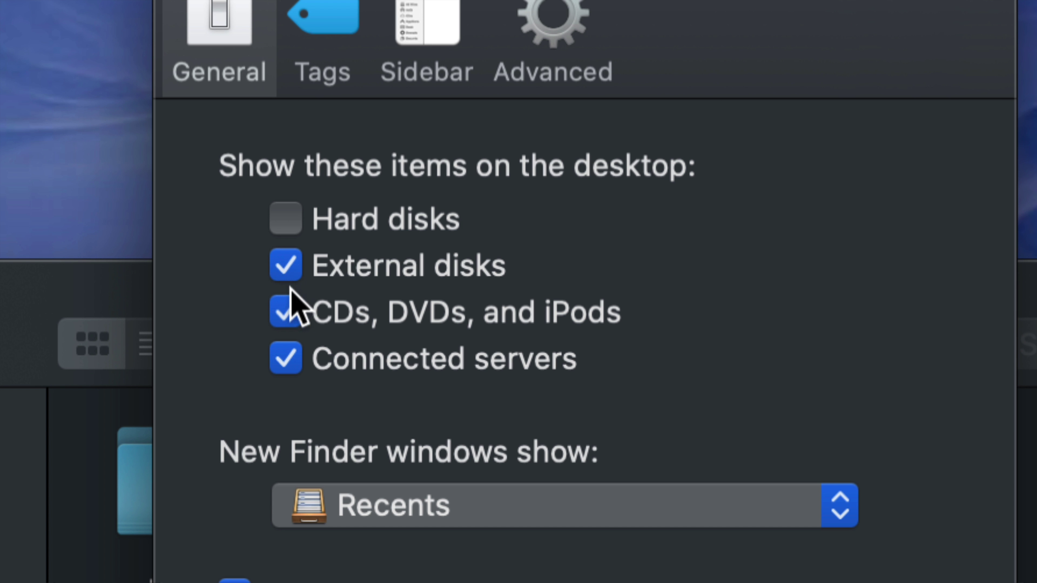
# Turn the desktop display of hard disks on and off again, and close the Finder preferences.
pyautogui.click(286, 223)
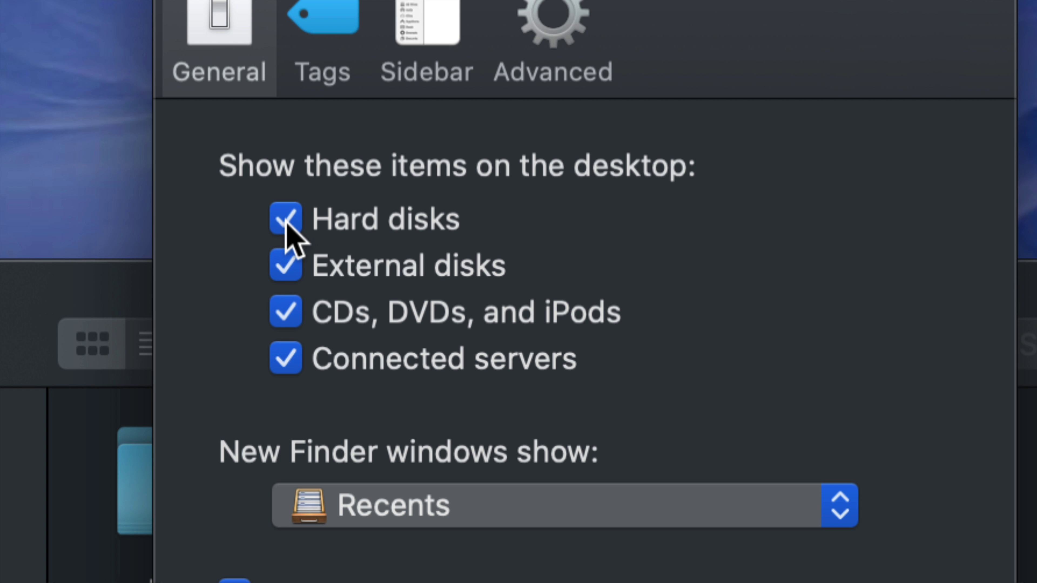
pyautogui.click(286, 220)
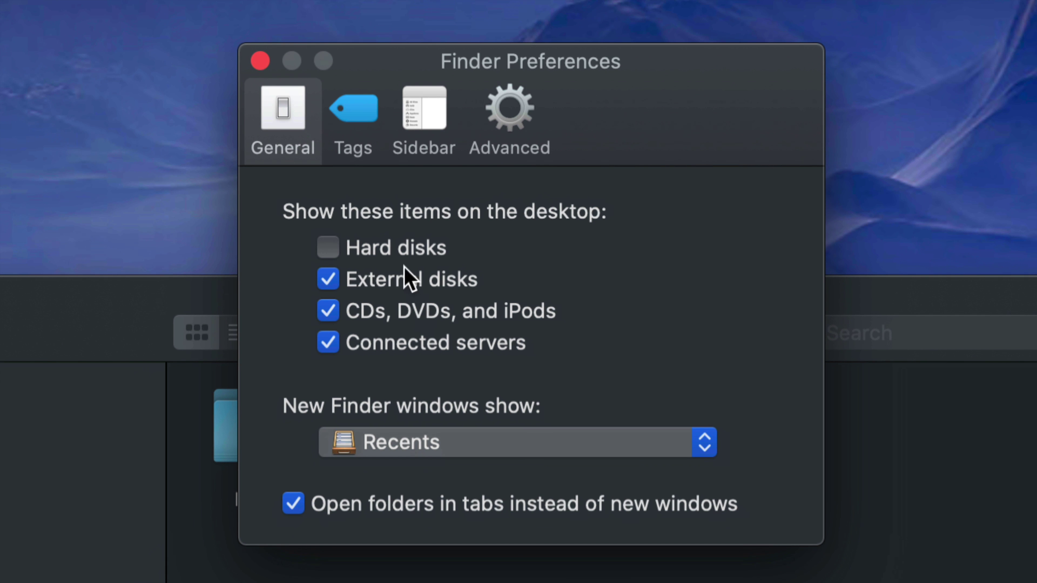
pyautogui.click(263, 64)
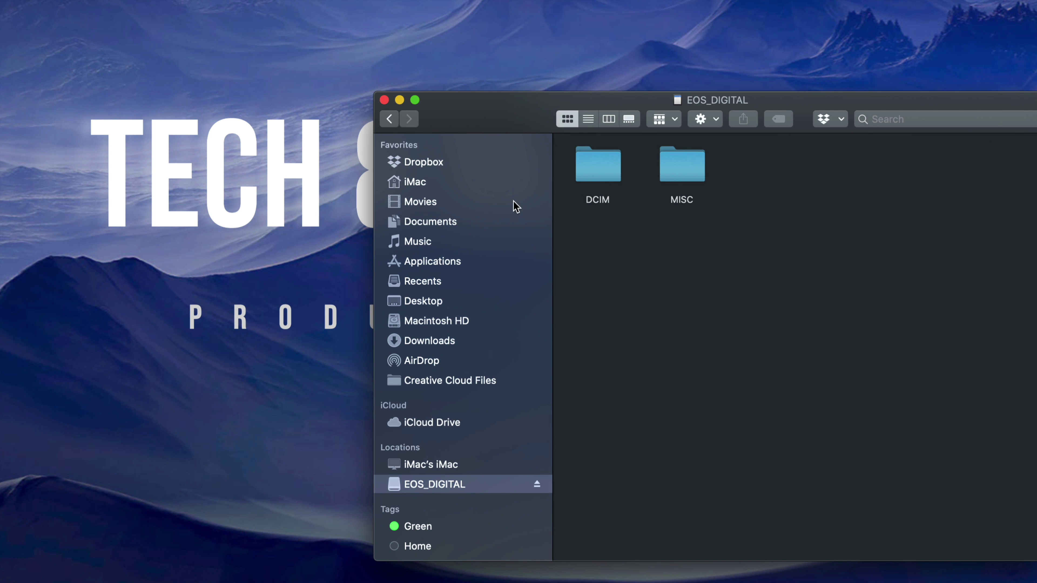
# Search Spotlight for "disk utility" and open Disk Utility.
pyautogui.moveTo(503, 125); pyautogui.dragTo(406, 63)
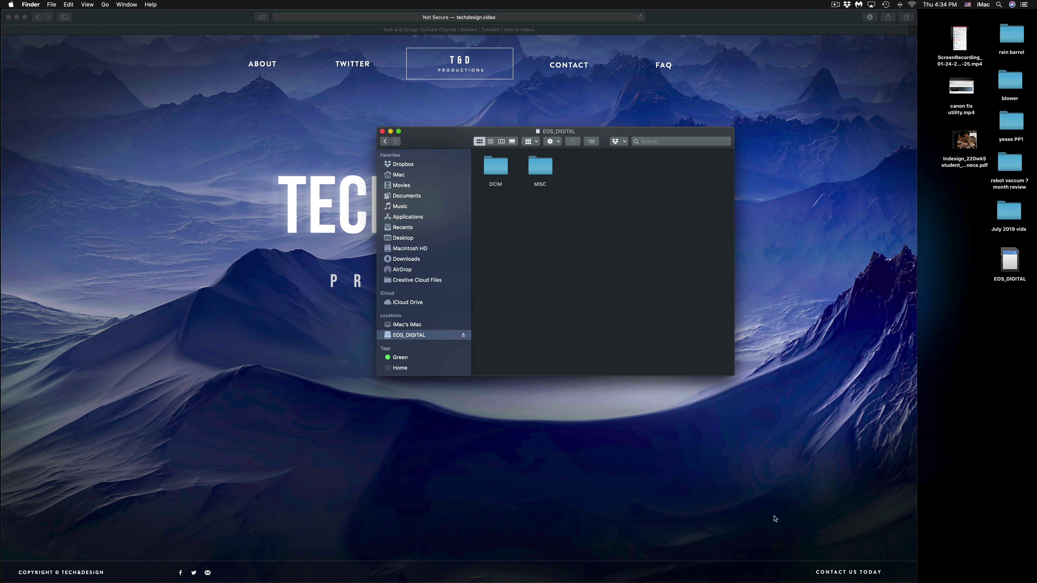
pyautogui.moveTo(768, 580)
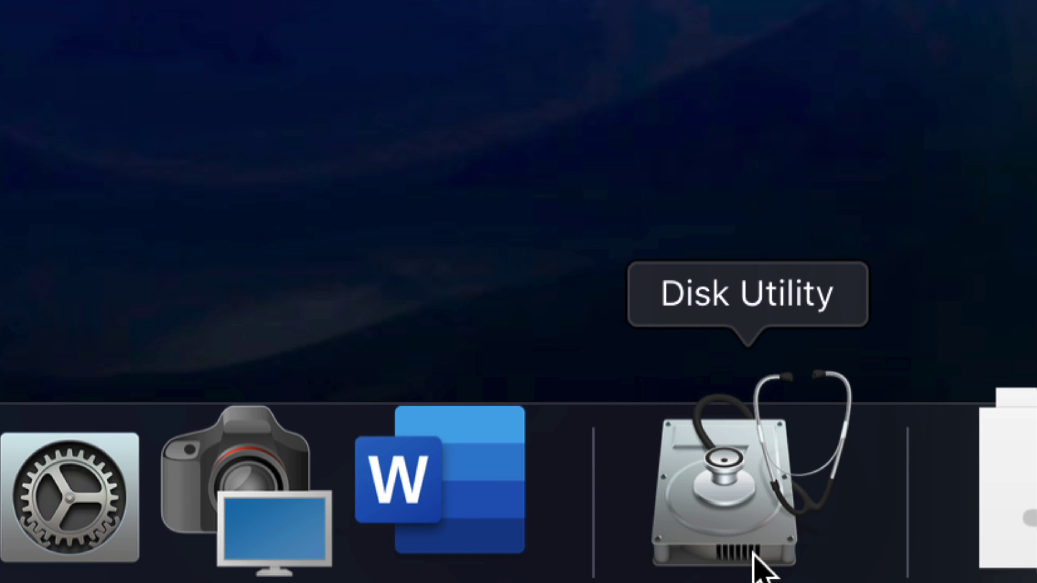
pyautogui.click(754, 556)
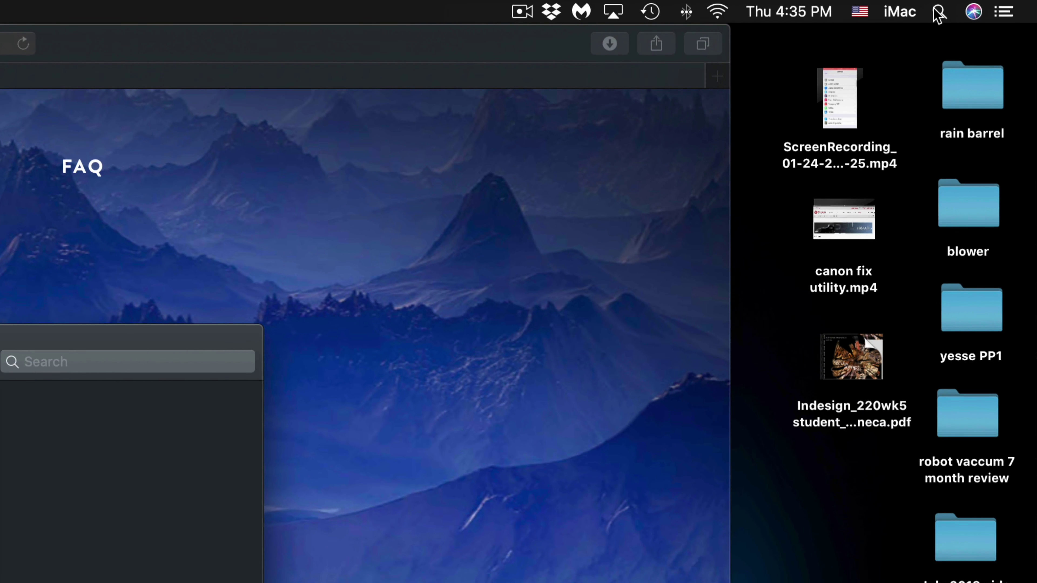
pyautogui.click(770, 27)
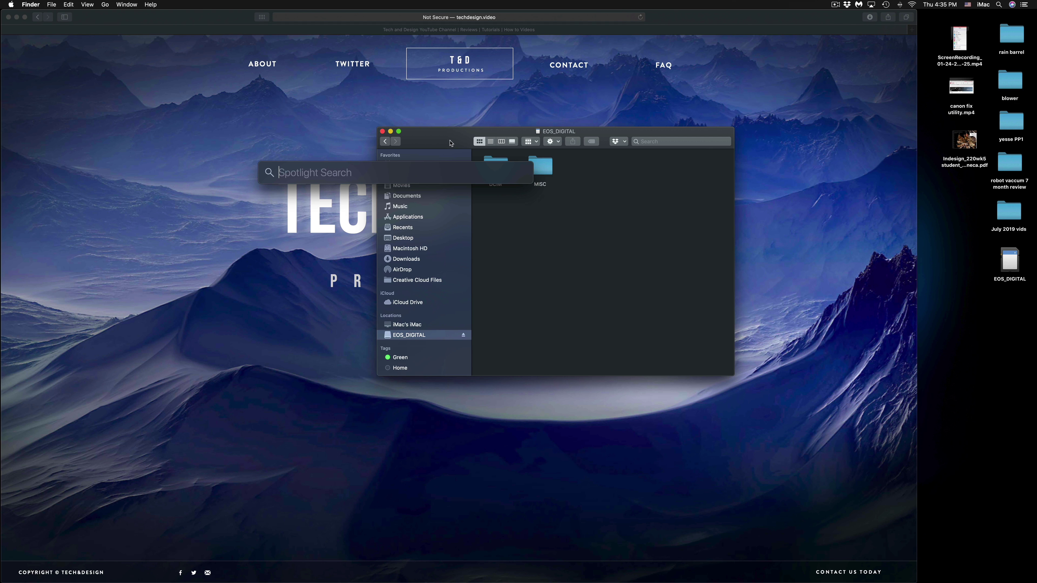
pyautogui.write('disk utility')
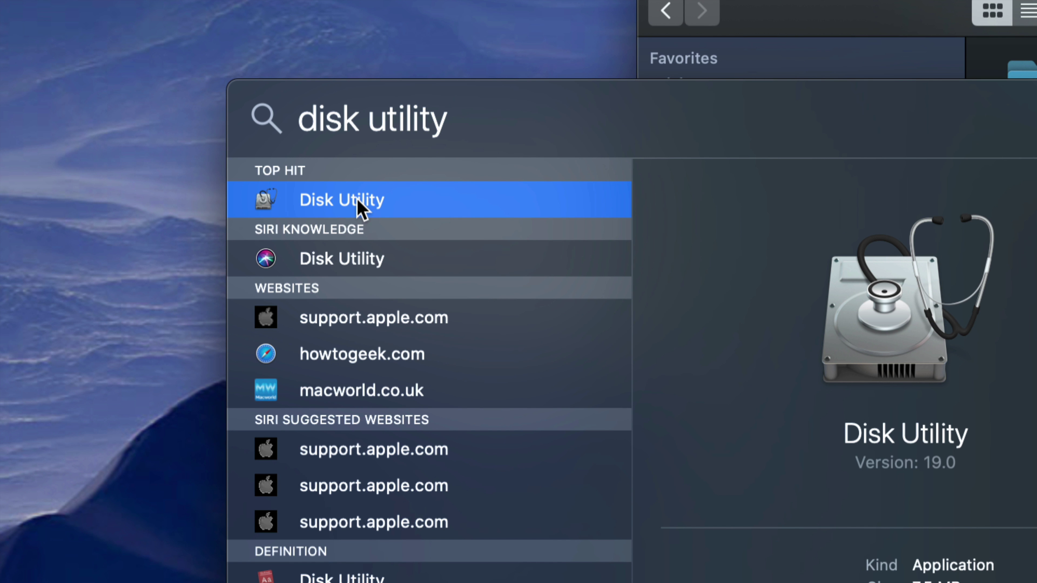
pyautogui.click(360, 209)
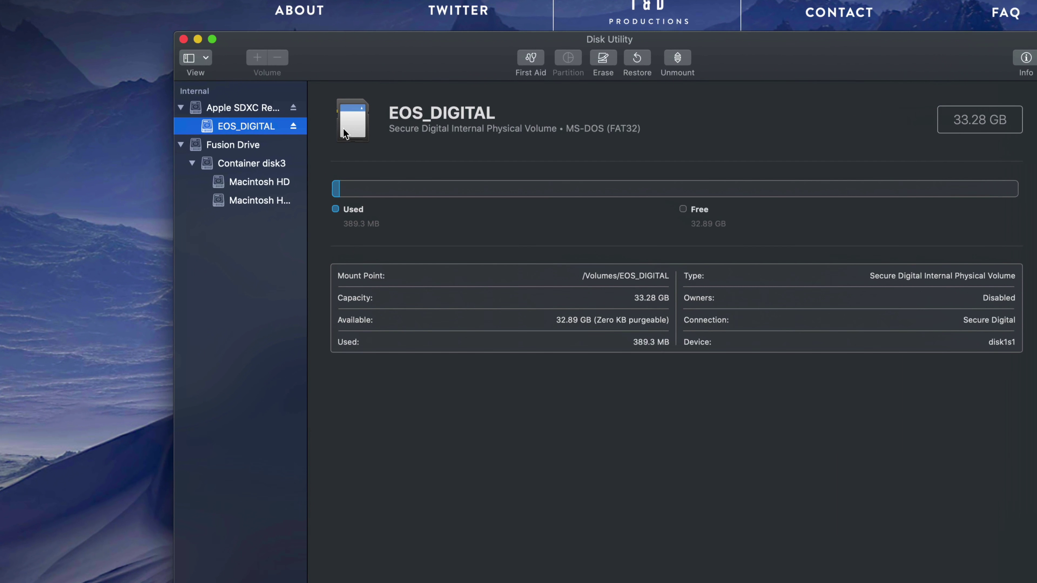
# Limit the Disk Utility sidebar to volumes only, and switch it back to showing all devices.
pyautogui.moveTo(470, 75); pyautogui.dragTo(410, 87)
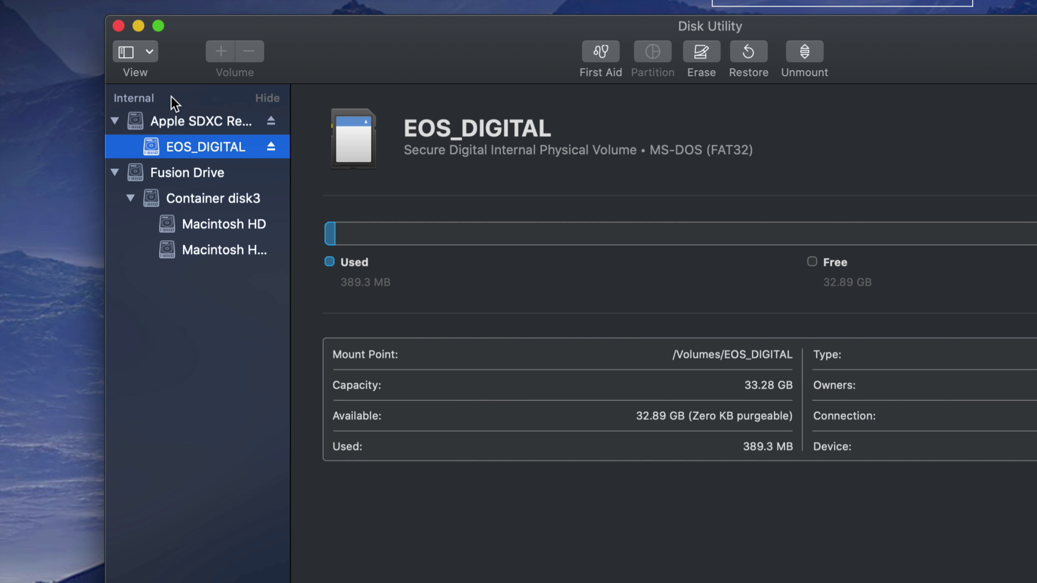
pyautogui.click(142, 53)
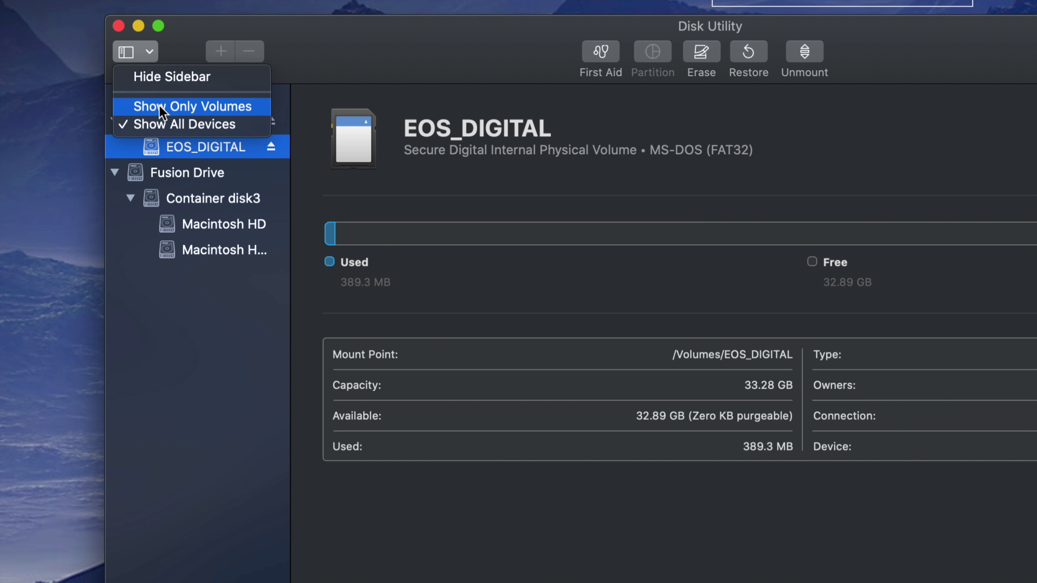
pyautogui.click(141, 108)
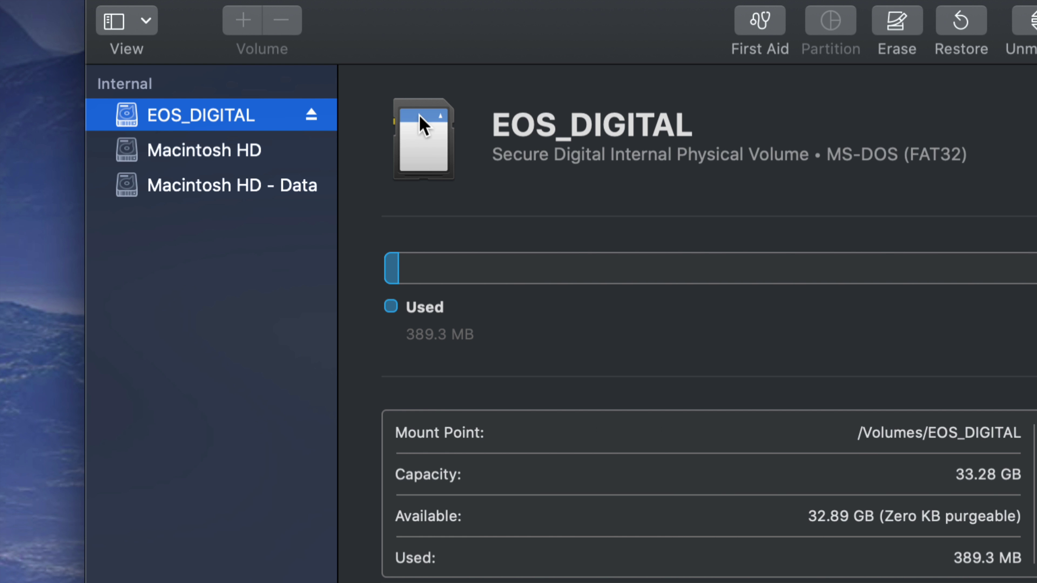
pyautogui.click(146, 20)
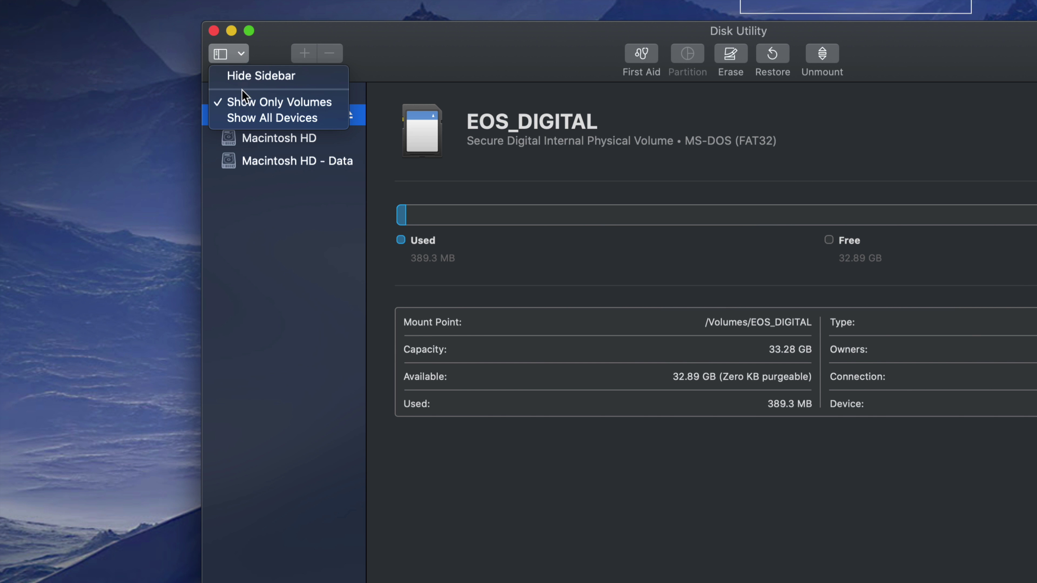
pyautogui.click(251, 118)
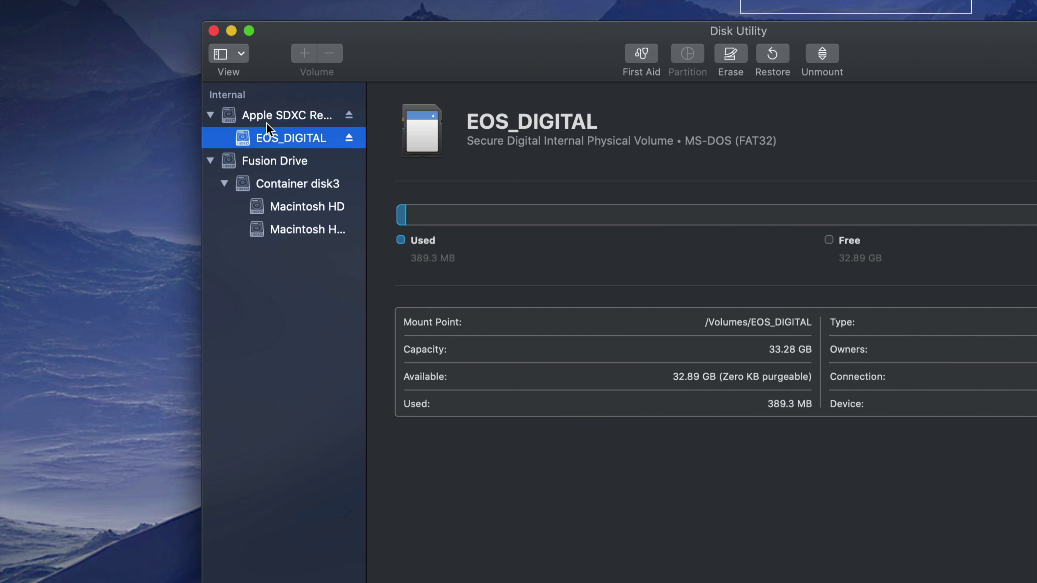
# Compare the Apple SDXC Reader, EOS_DIGITAL and Fusion Drive entries, ending with the EOS_DIGITAL volume selected.
pyautogui.click(271, 116)
pyautogui.click(282, 139)
pyautogui.click(284, 123)
pyautogui.click(288, 140)
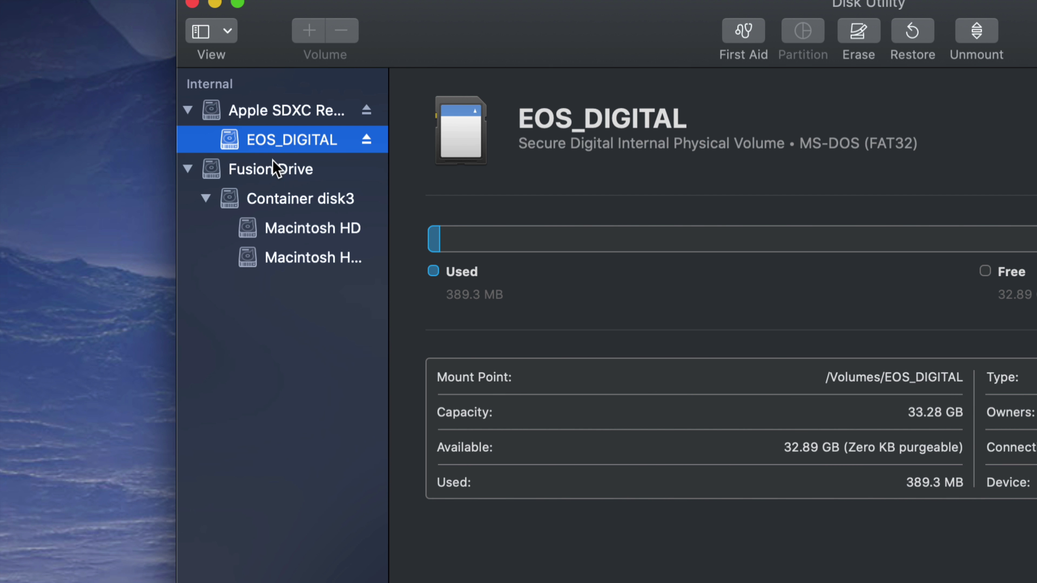
pyautogui.click(286, 179)
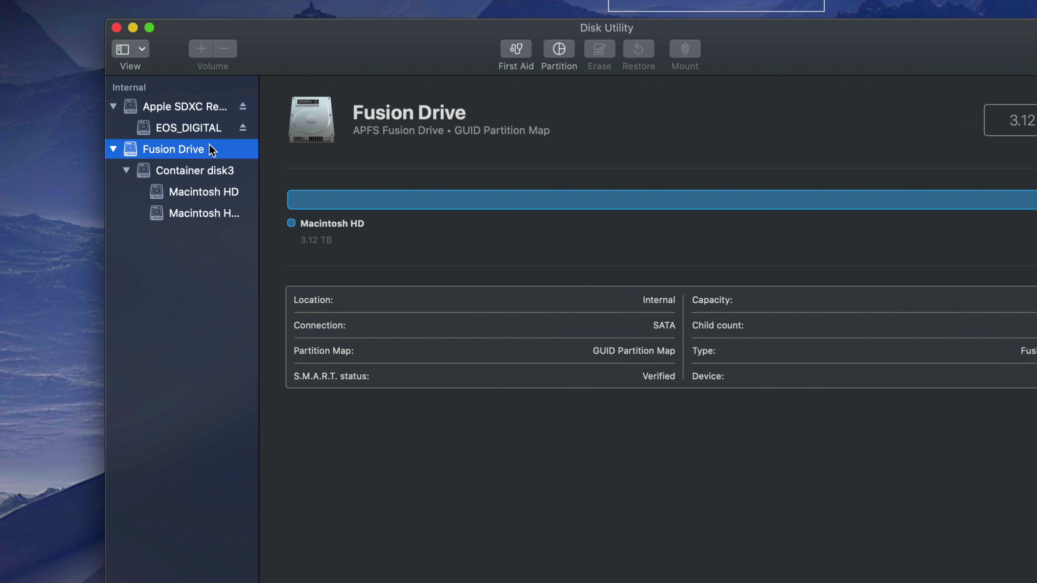
pyautogui.click(198, 128)
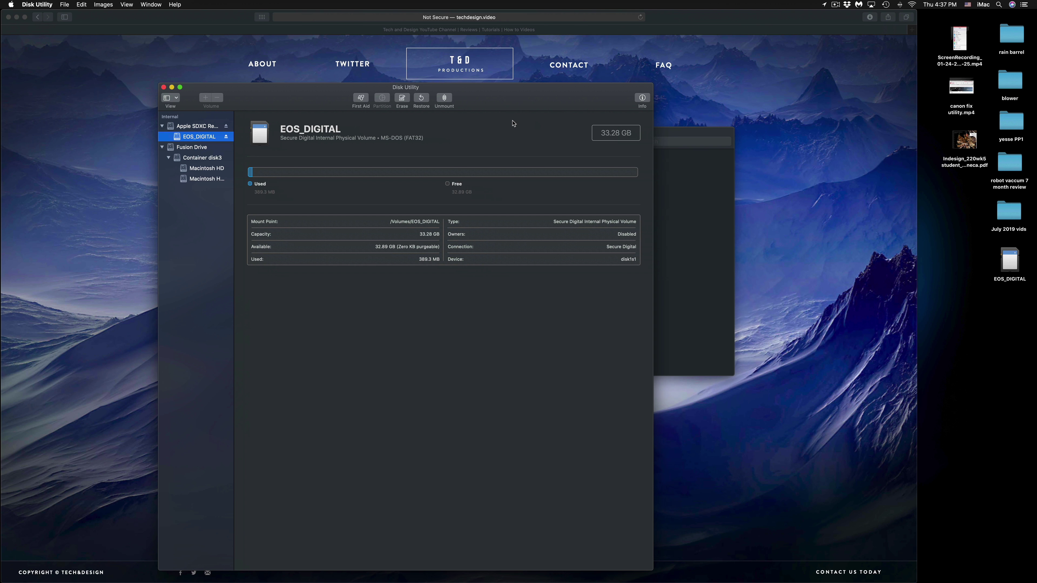
# Switch back to the Finder window of EOS_DIGITAL and open the 100CANON folder inside DCIM.
pyautogui.click(681, 194)
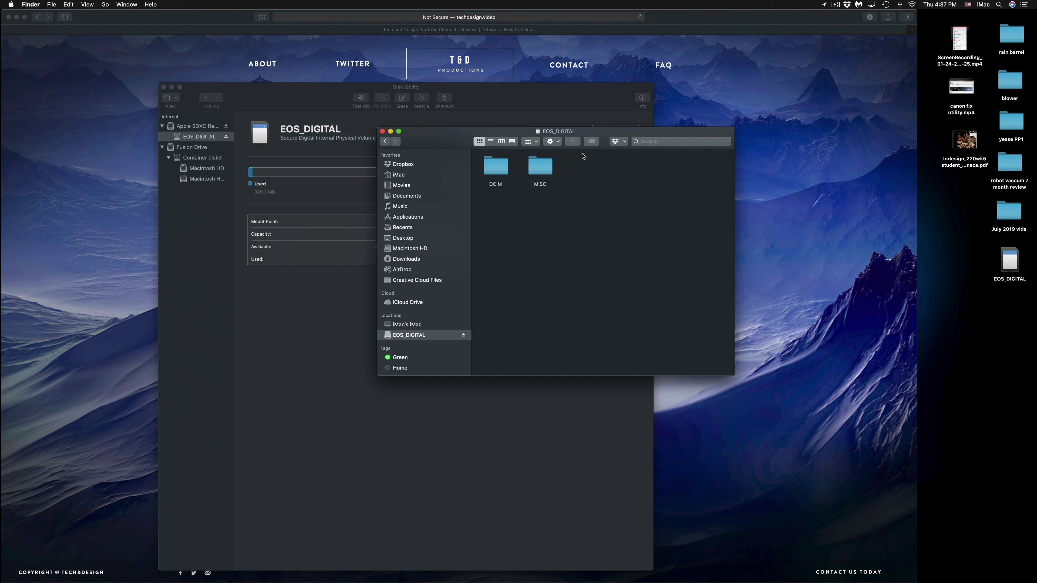
pyautogui.moveTo(458, 131); pyautogui.dragTo(436, 136)
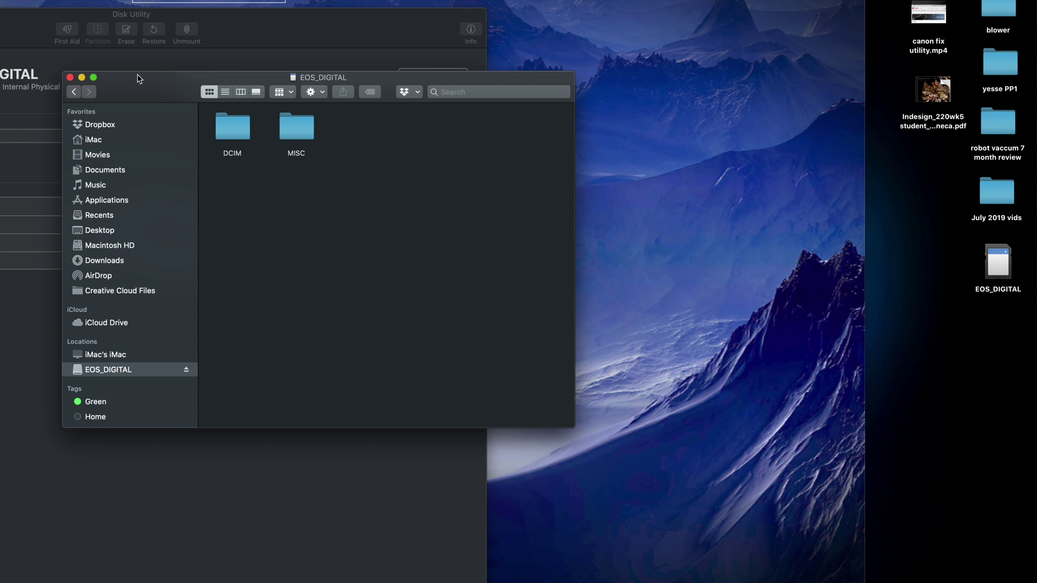
pyautogui.moveTo(139, 78); pyautogui.dragTo(358, 111)
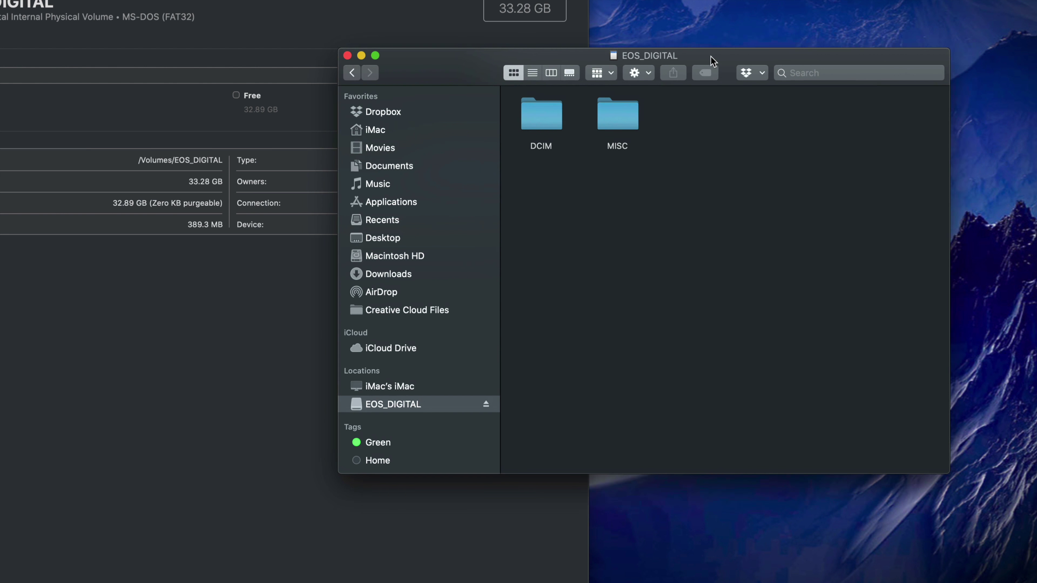
pyautogui.moveTo(718, 53); pyautogui.dragTo(691, 78)
pyautogui.doubleClick(530, 135)
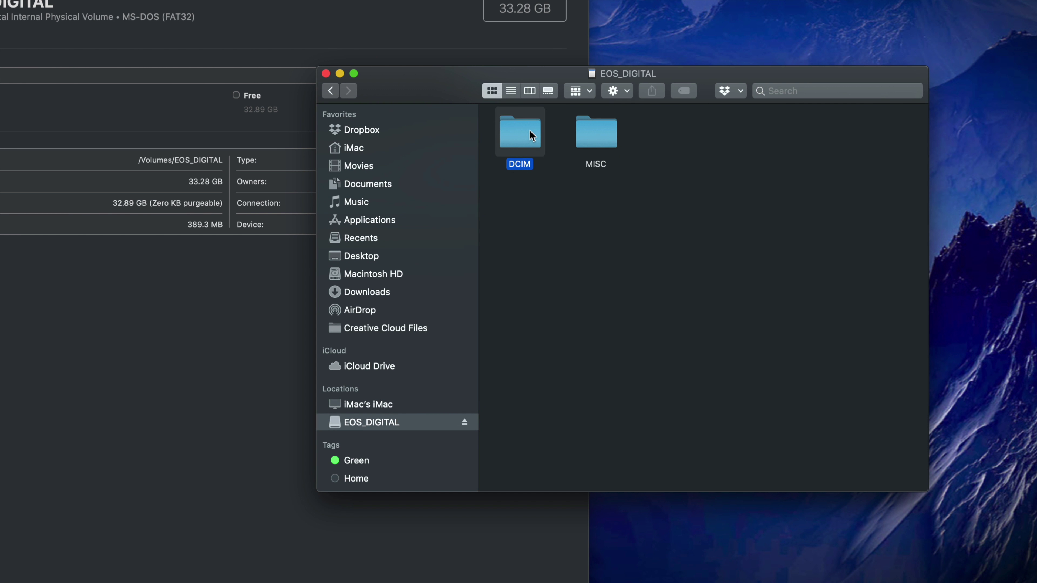
pyautogui.click(532, 135)
pyautogui.doubleClick(532, 136)
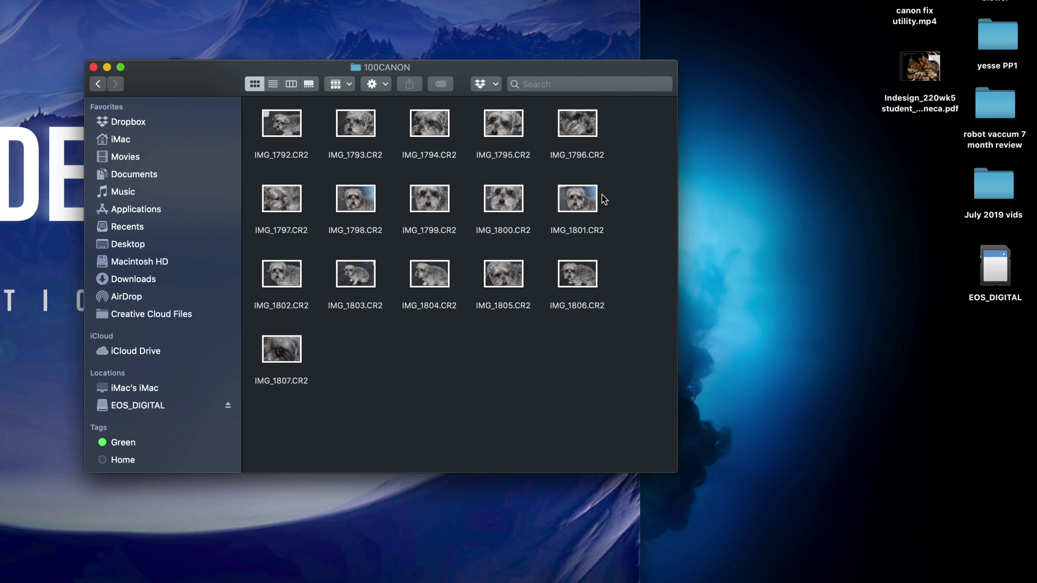
# Copy only IMG_1805.CR2 and IMG_1806.CR2 from the 100CANON folder to the desktop.
pyautogui.moveTo(625, 126); pyautogui.dragTo(286, 400)
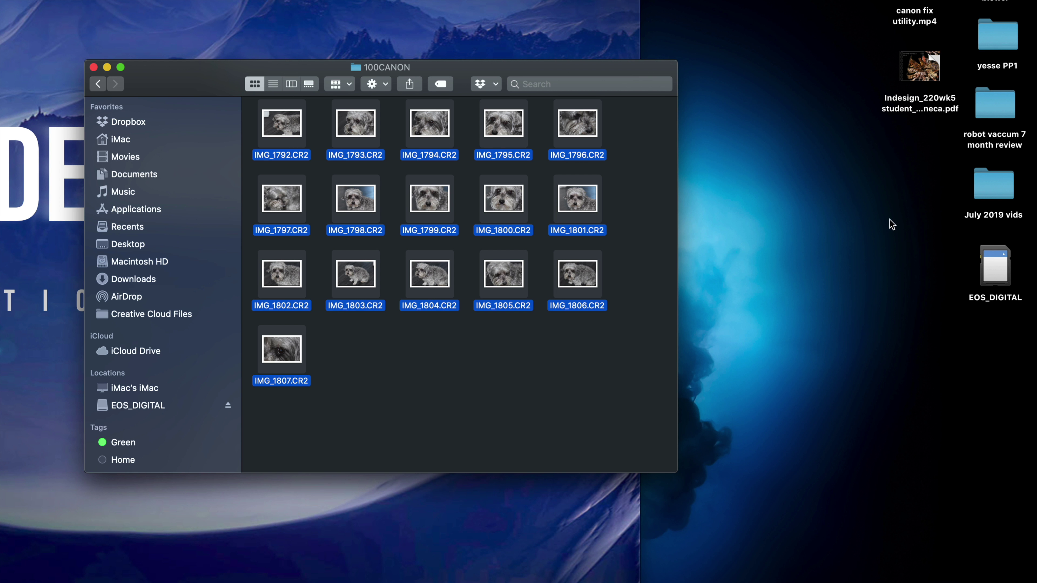
pyautogui.click(620, 309)
pyautogui.moveTo(627, 260); pyautogui.dragTo(786, 235)
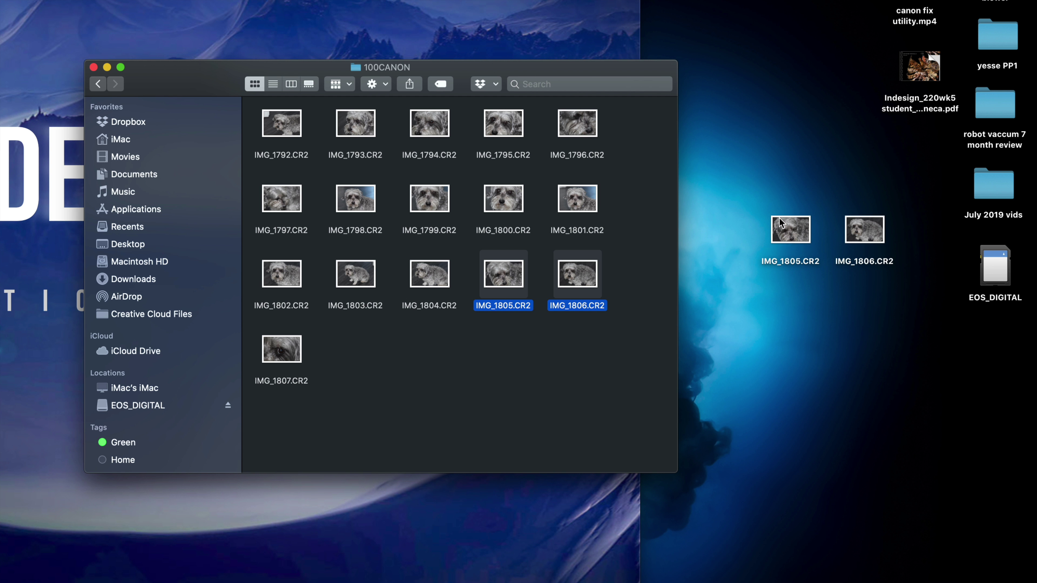
# Create a new folder on the desktop and move the desktop copies of IMG_1805.CR2 and IMG_1806.CR2 into it.
pyautogui.rightClick(751, 149)
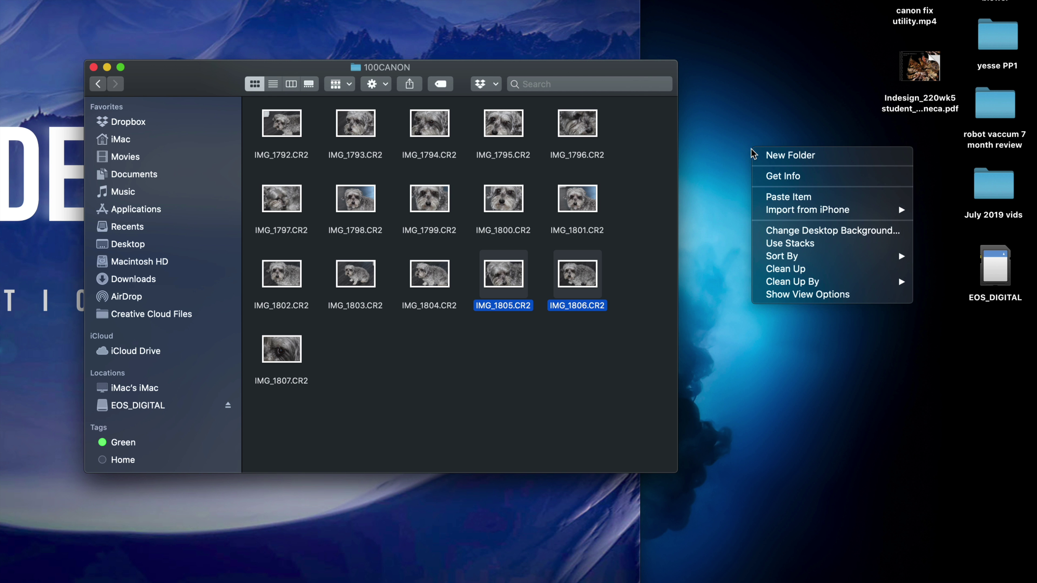
pyautogui.click(770, 156)
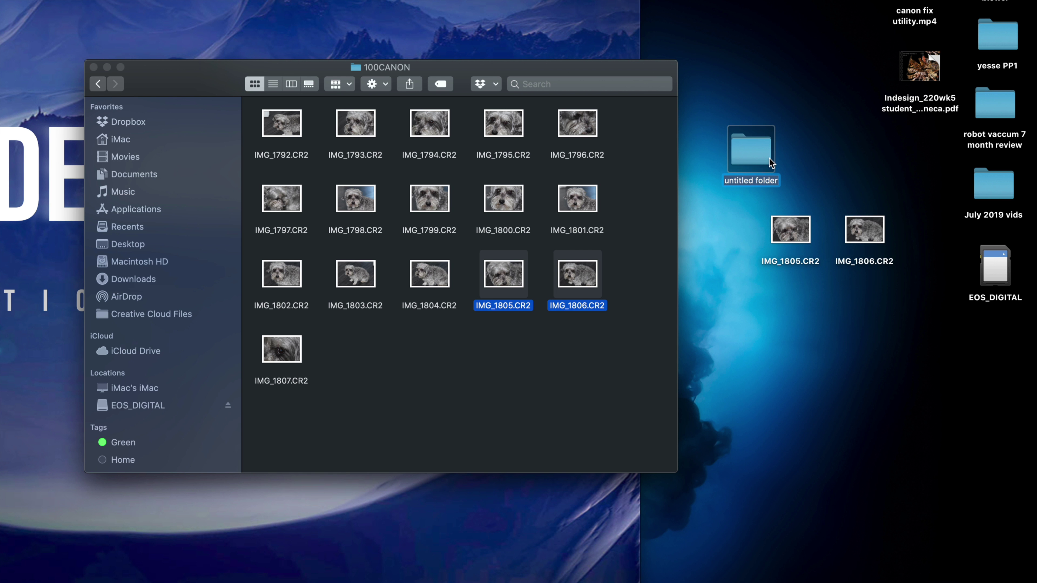
pyautogui.click(818, 202)
pyautogui.moveTo(880, 244); pyautogui.dragTo(759, 208)
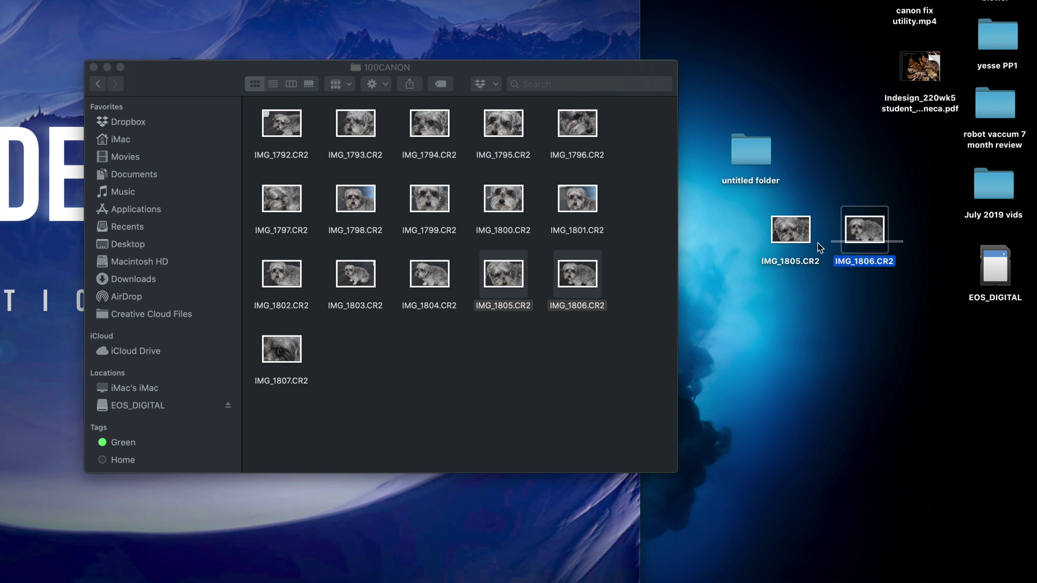
pyautogui.moveTo(790, 245); pyautogui.dragTo(758, 162)
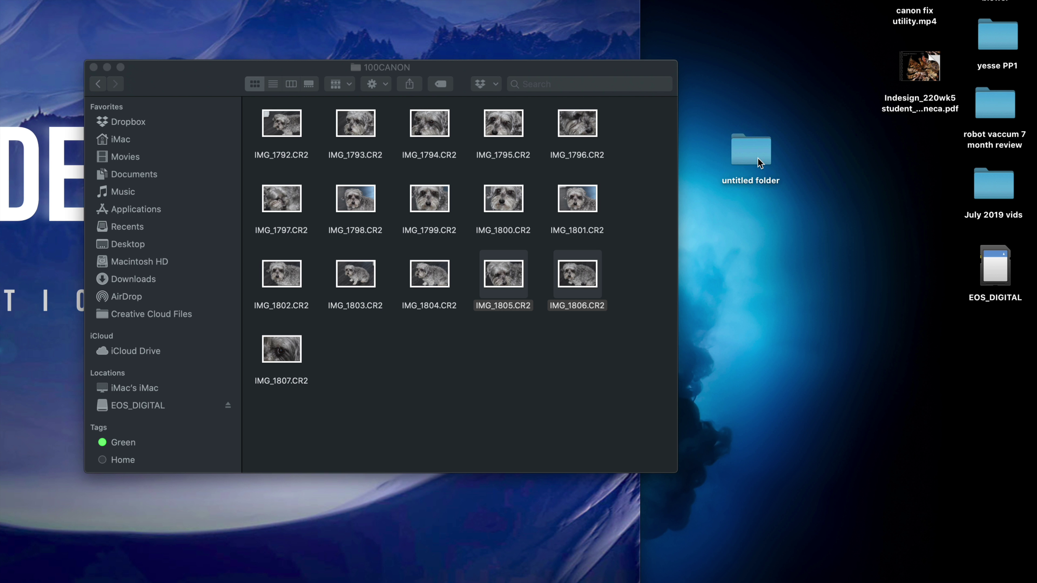
pyautogui.click(580, 331)
pyautogui.moveTo(590, 330); pyautogui.dragTo(506, 271)
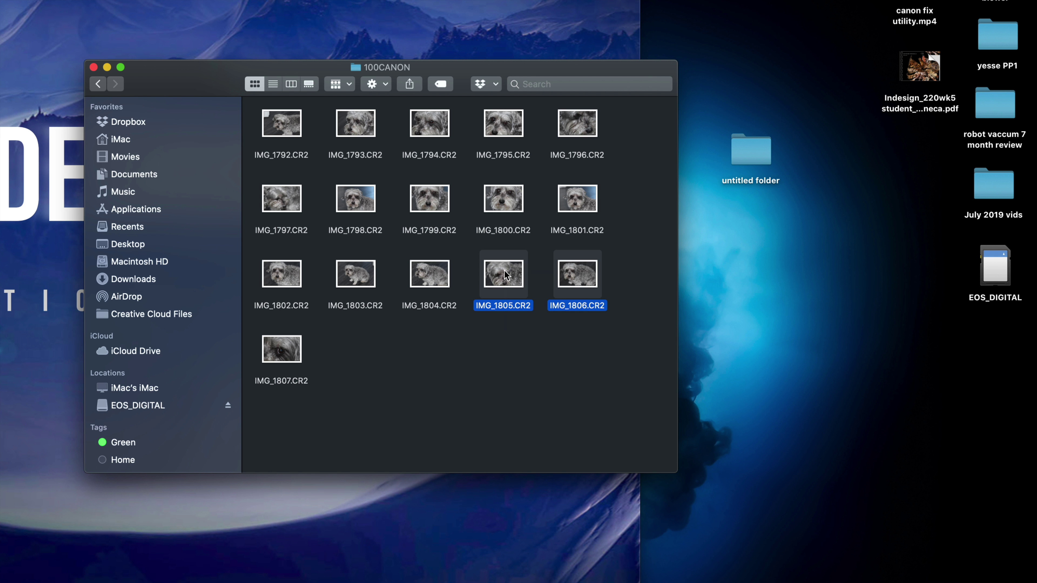
pyautogui.rightClick(506, 275)
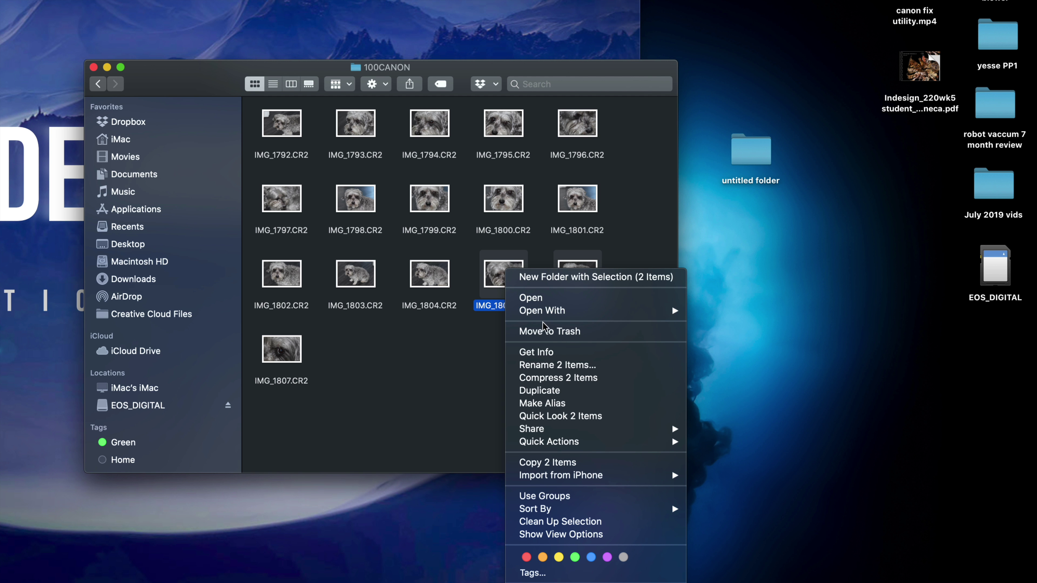
pyautogui.click(440, 337)
pyautogui.click(574, 355)
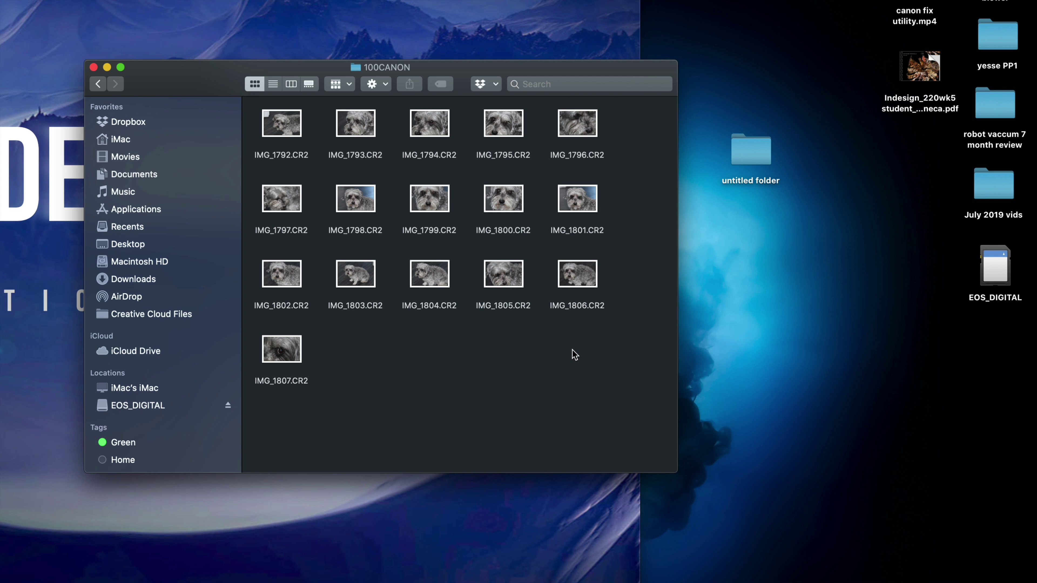
# Copy IMG_1806.CR2 from the 100CANON folder to the desktop and place it just below the untitled folder.
pyautogui.click(585, 286)
pyautogui.rightClick(585, 286)
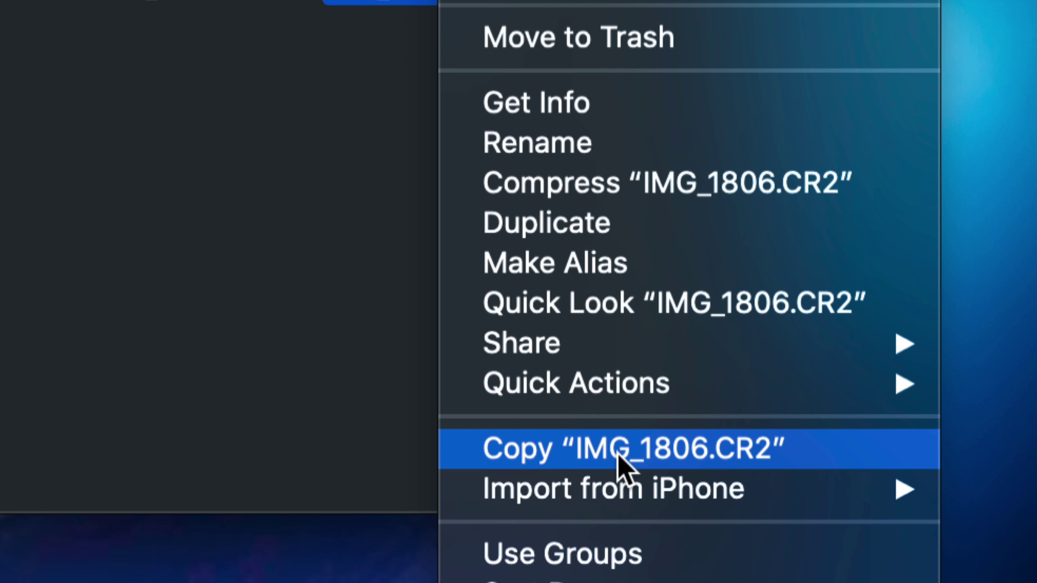
pyautogui.click(618, 456)
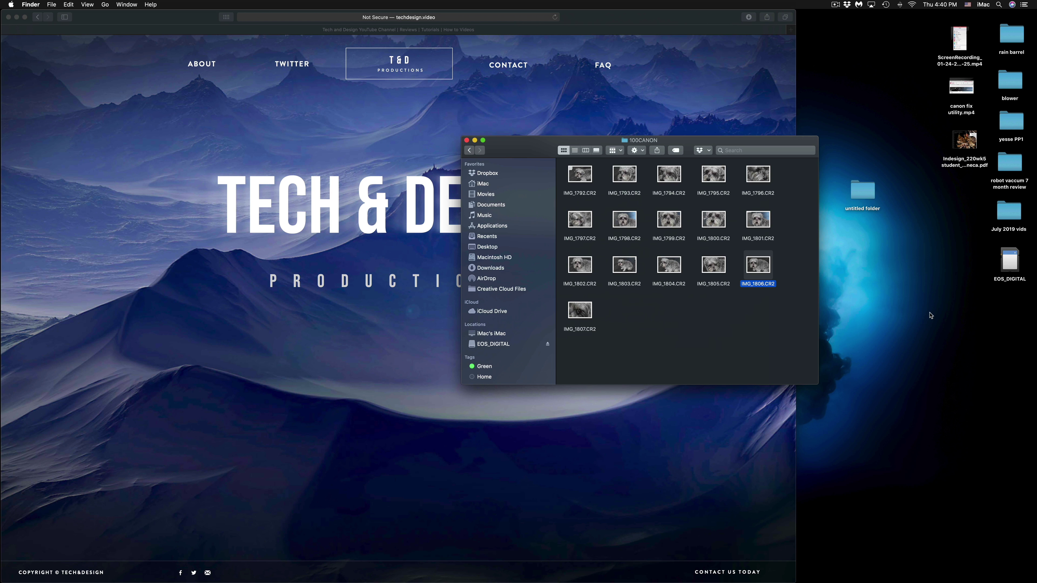
pyautogui.click(931, 316)
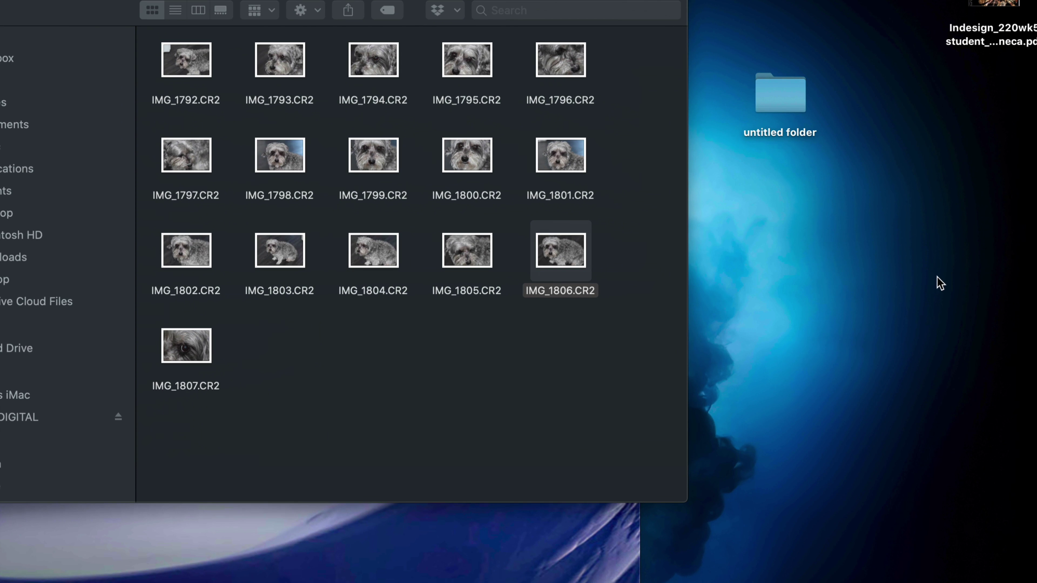
pyautogui.rightClick(822, 250)
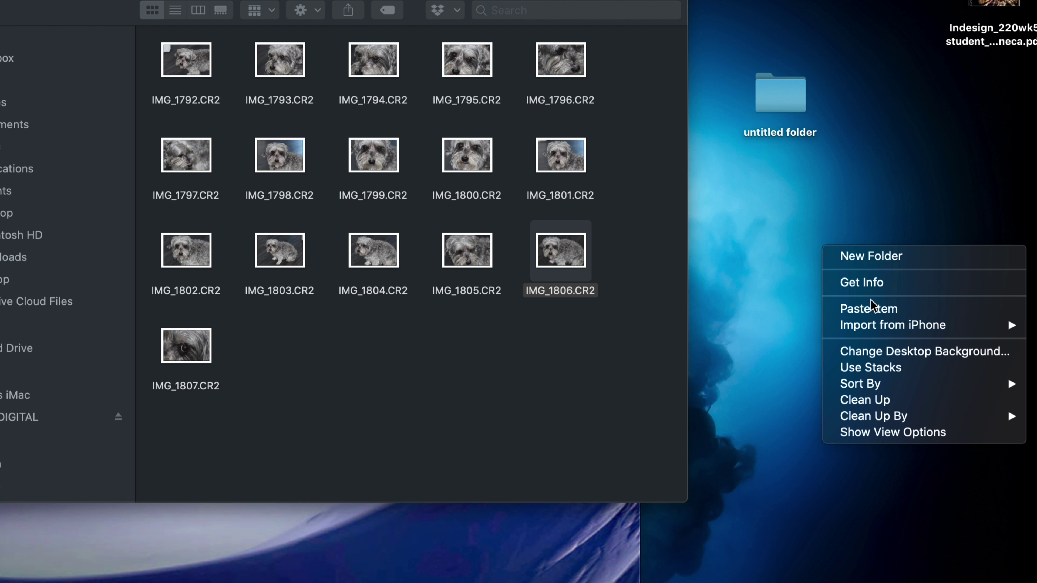
pyautogui.click(881, 312)
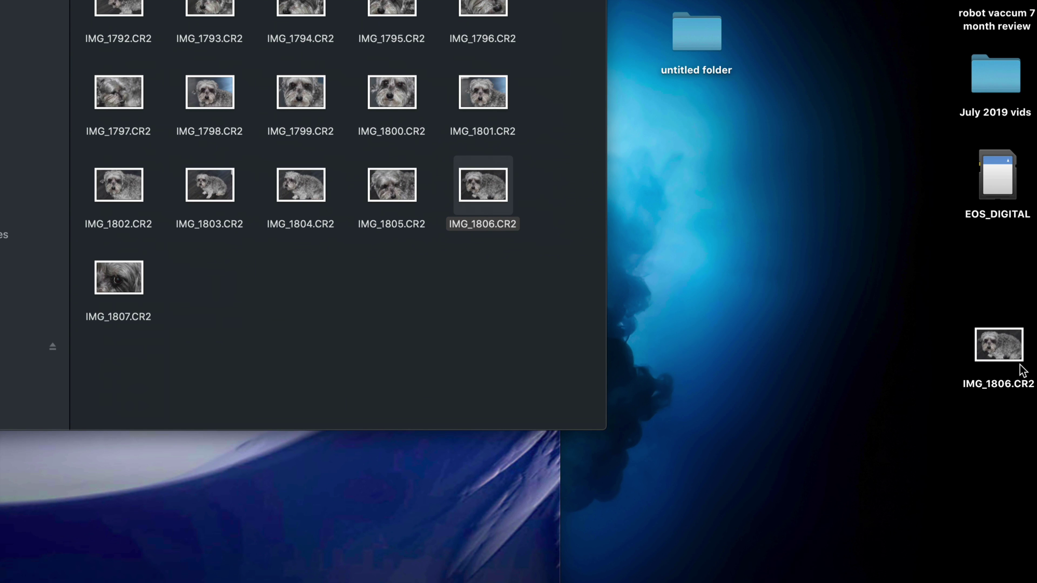
pyautogui.moveTo(1019, 364); pyautogui.dragTo(870, 254)
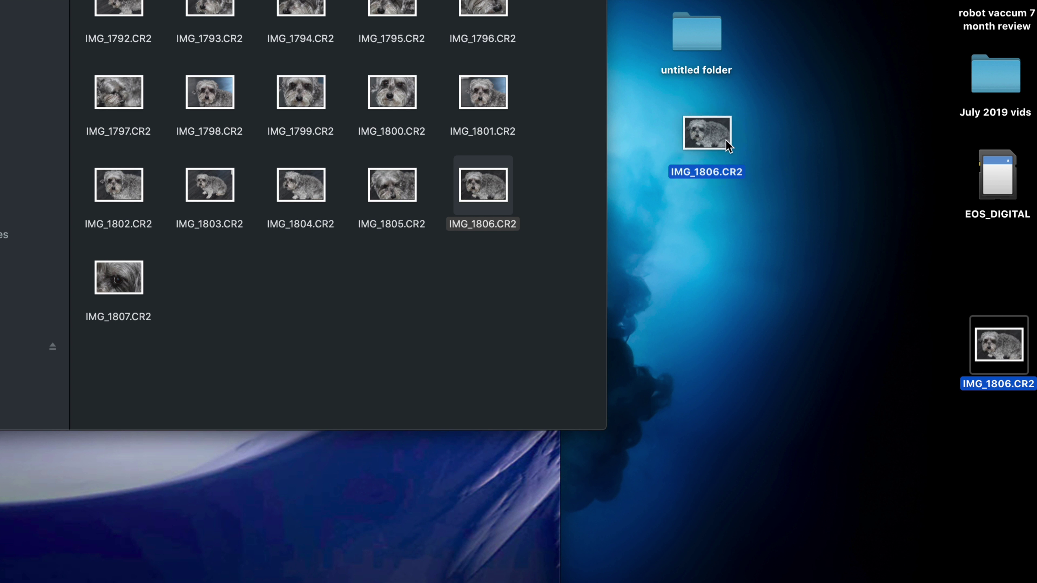
pyautogui.moveTo(726, 141); pyautogui.dragTo(720, 126)
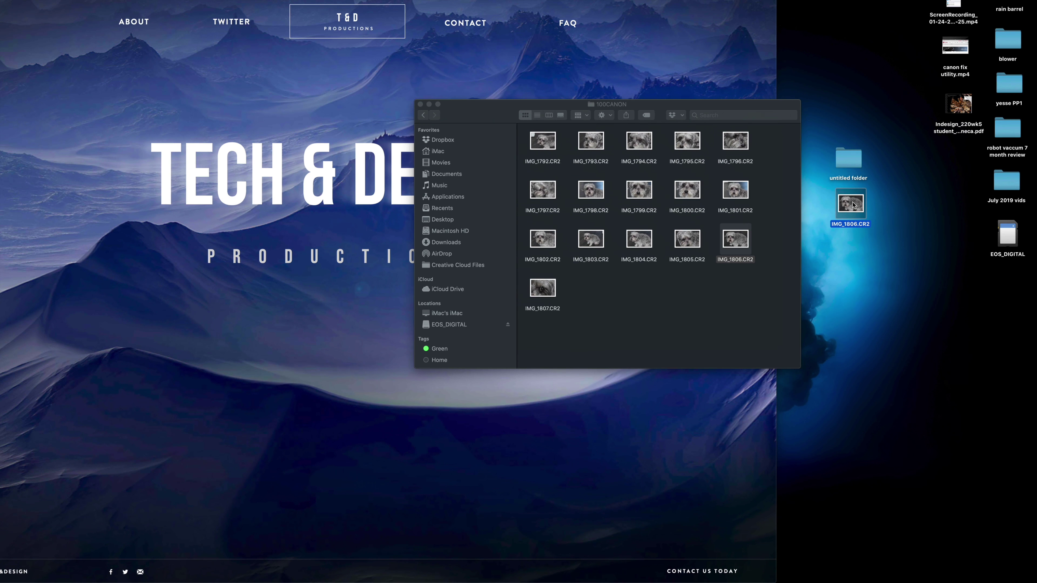
# Copy IMG_1802.CR2 and IMG_1803.CR2 from the 100CANON folder to the desktop and place them below IMG_1806.CR2.
pyautogui.click(768, 277)
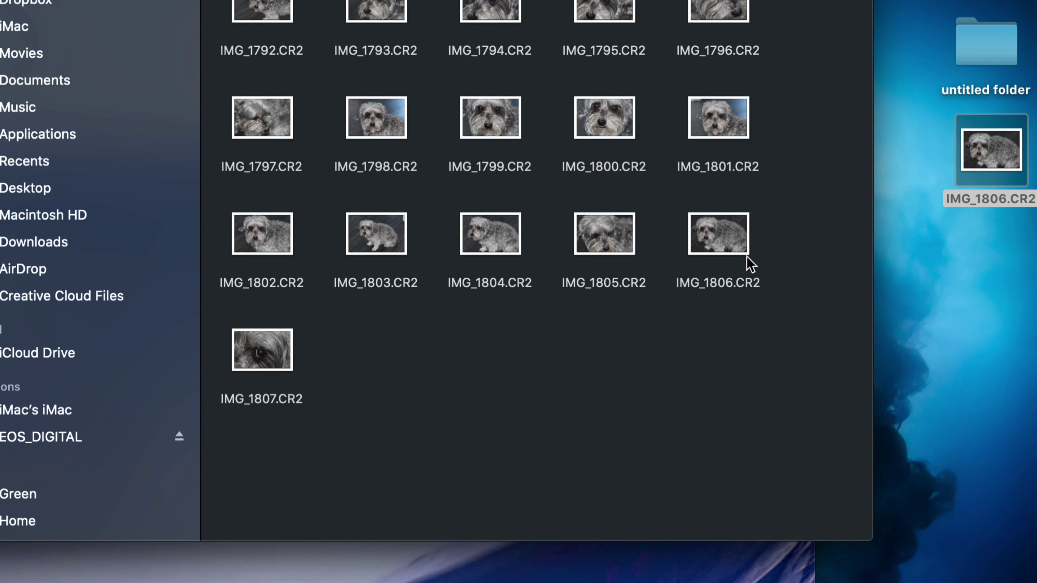
pyautogui.click(739, 247)
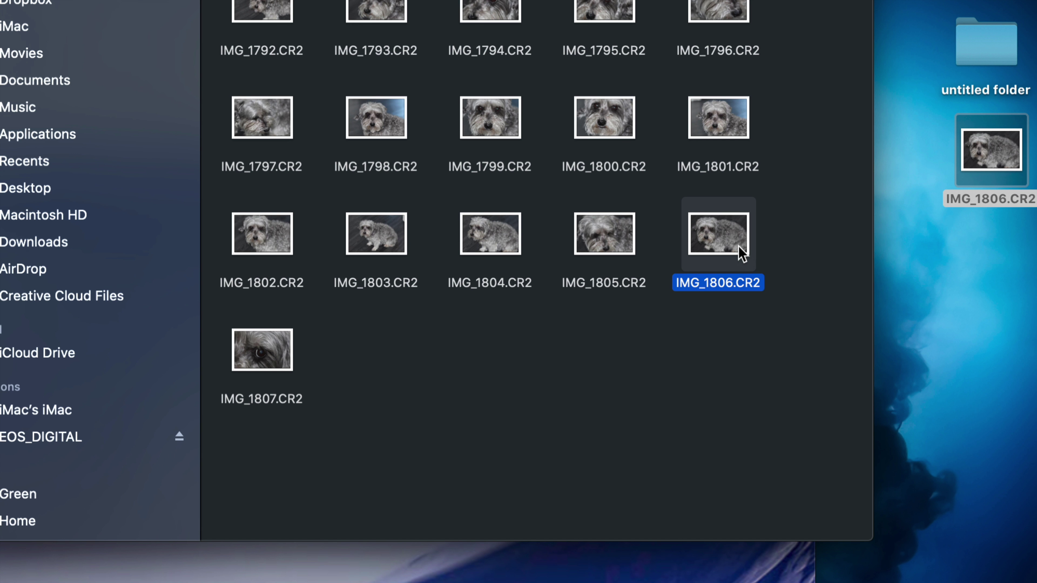
pyautogui.click(411, 231)
pyautogui.moveTo(414, 228); pyautogui.dragTo(261, 227)
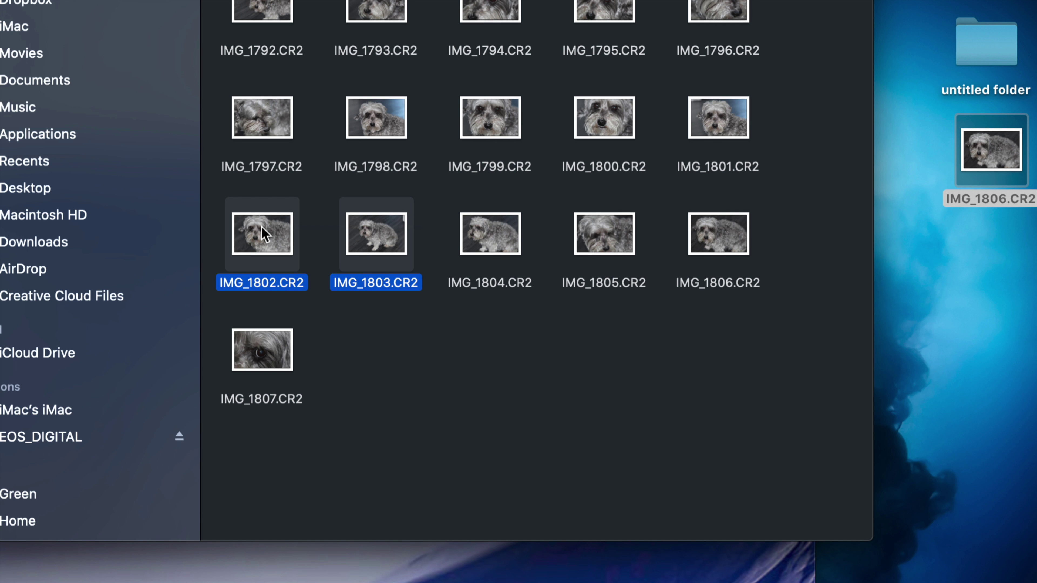
pyautogui.scroll(2, 261, 227)
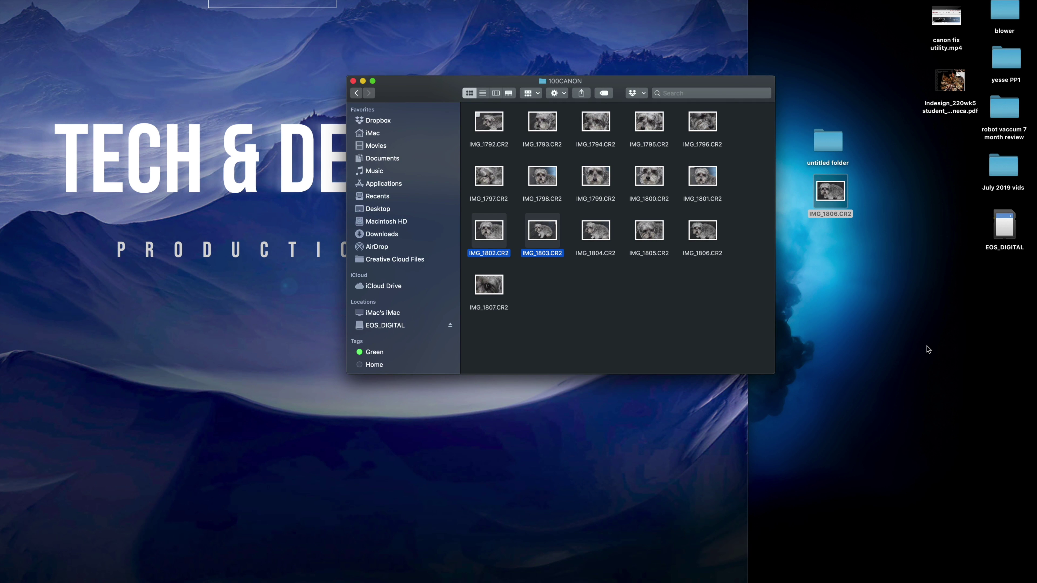
pyautogui.click(945, 350)
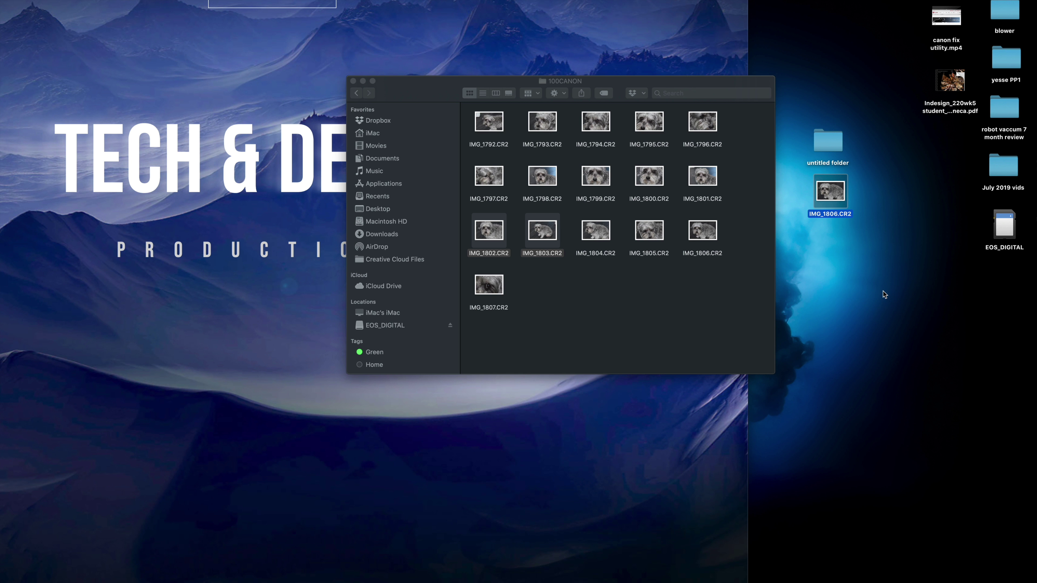
pyautogui.press('super+v')
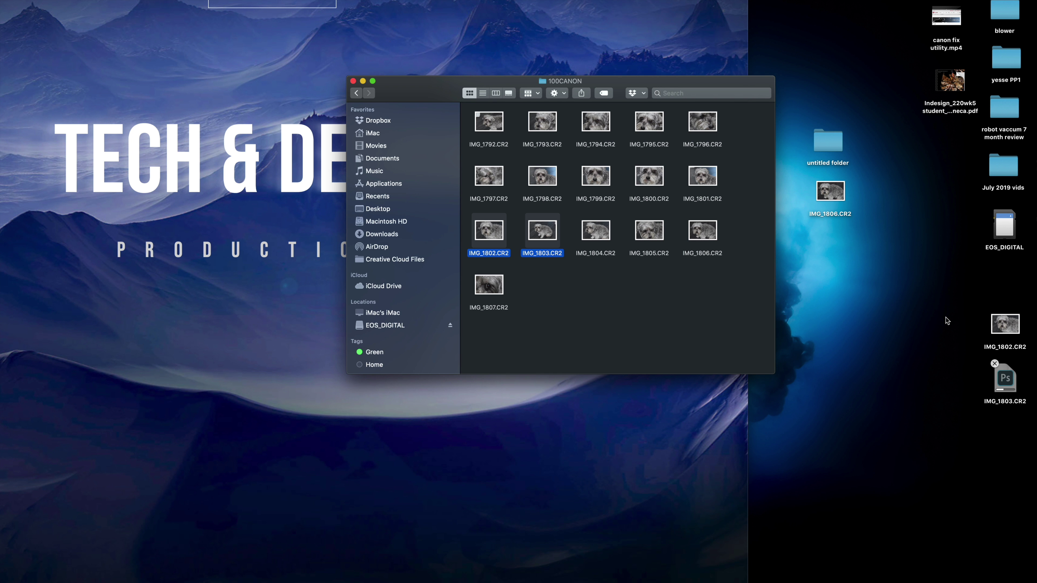
pyautogui.moveTo(946, 317); pyautogui.dragTo(993, 403)
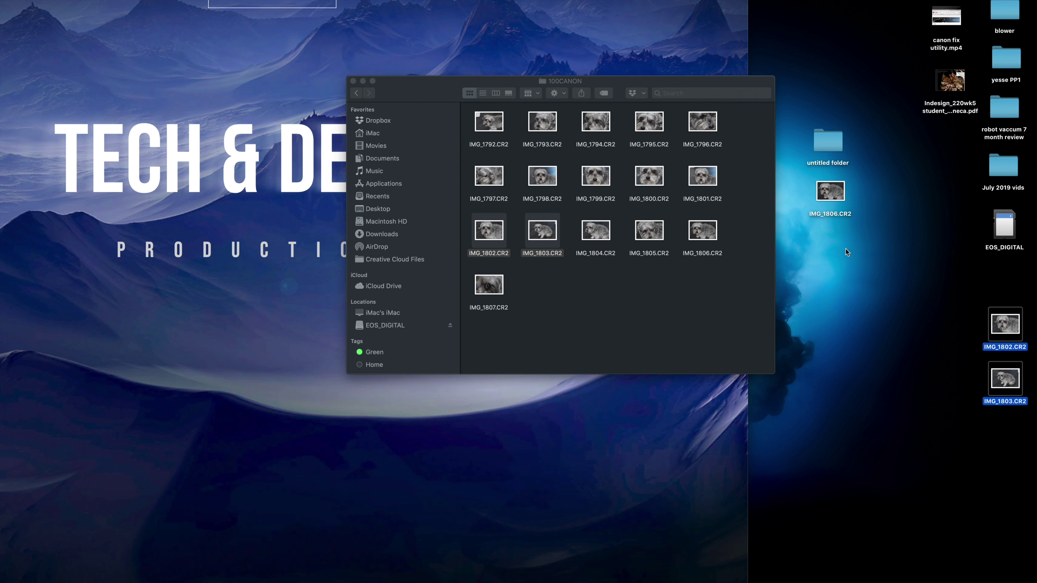
pyautogui.moveTo(846, 249); pyautogui.dragTo(844, 244)
# Paste the copied IMG_1802.CR2 and IMG_1803.CR2 into the untitled folder as well, and close that folder's window.
pyautogui.doubleClick(830, 135)
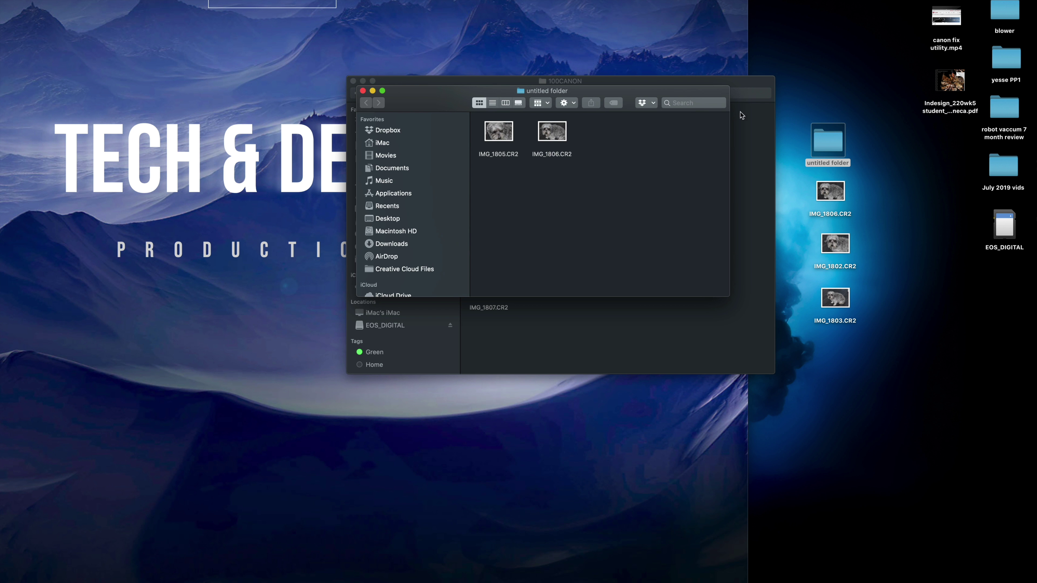
pyautogui.moveTo(621, 91); pyautogui.dragTo(502, 109)
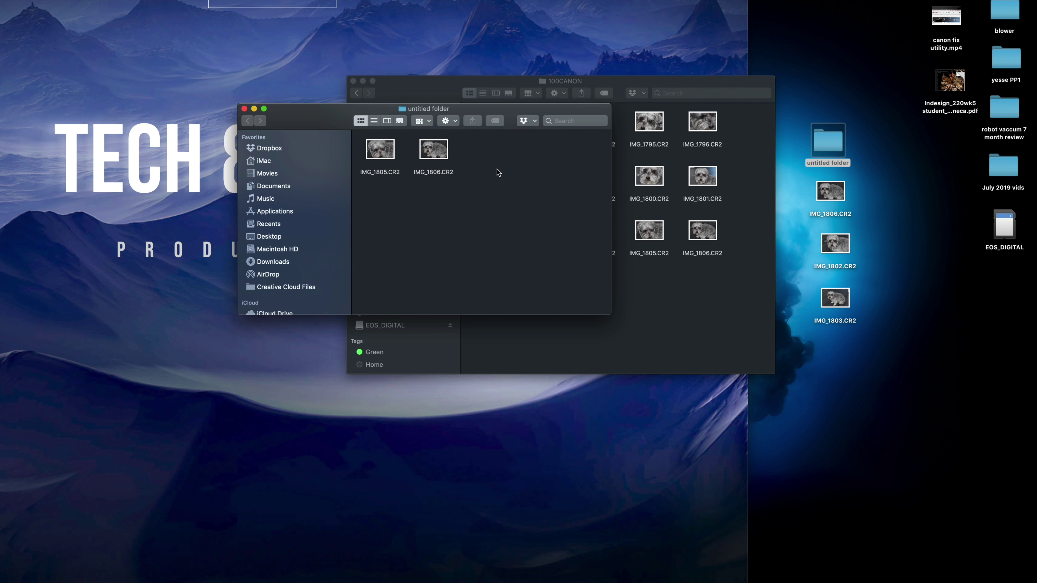
pyautogui.press('super+v')
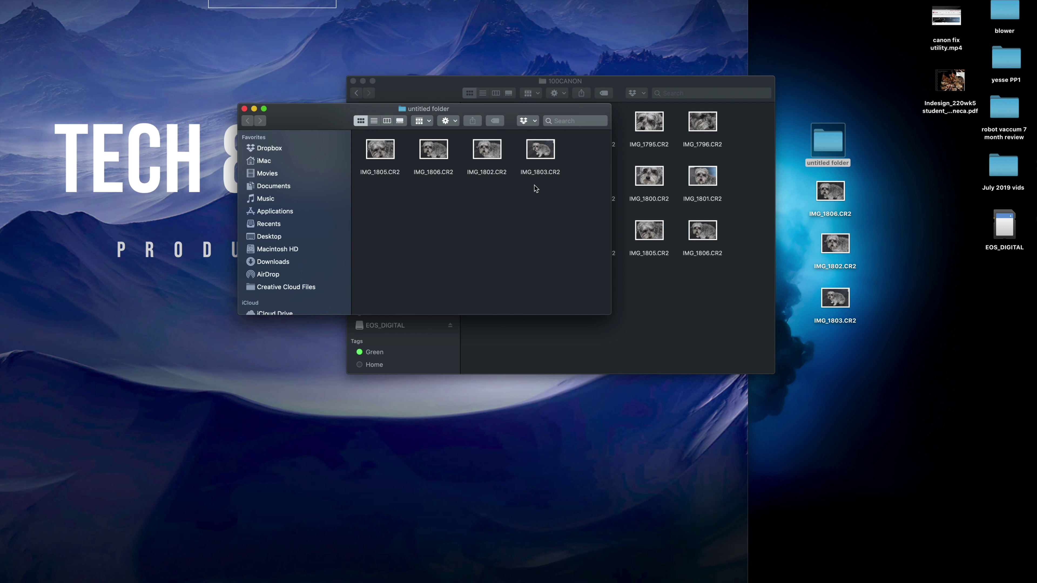
pyautogui.click(245, 109)
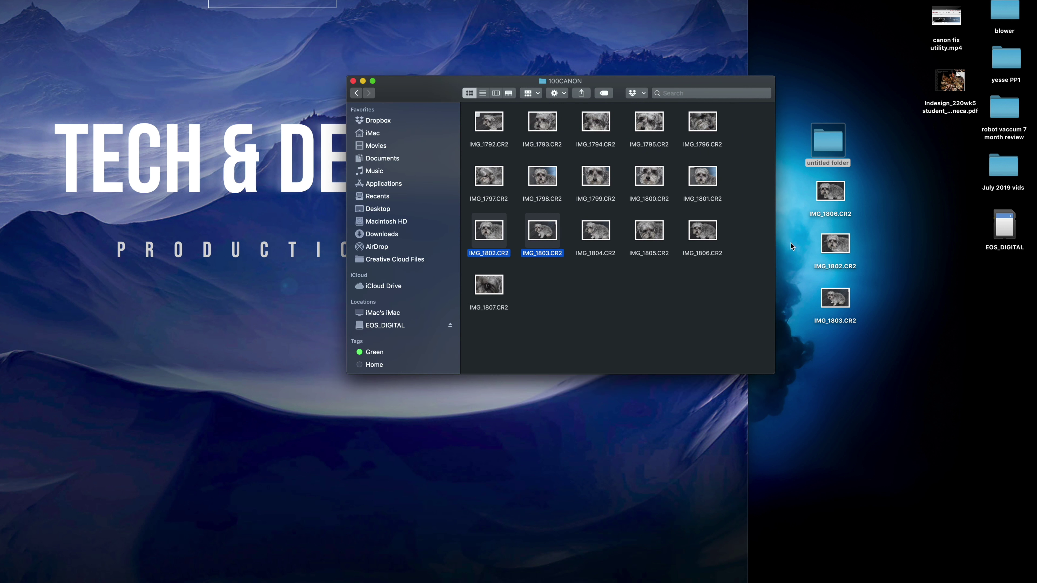
pyautogui.click(920, 315)
pyautogui.click(920, 318)
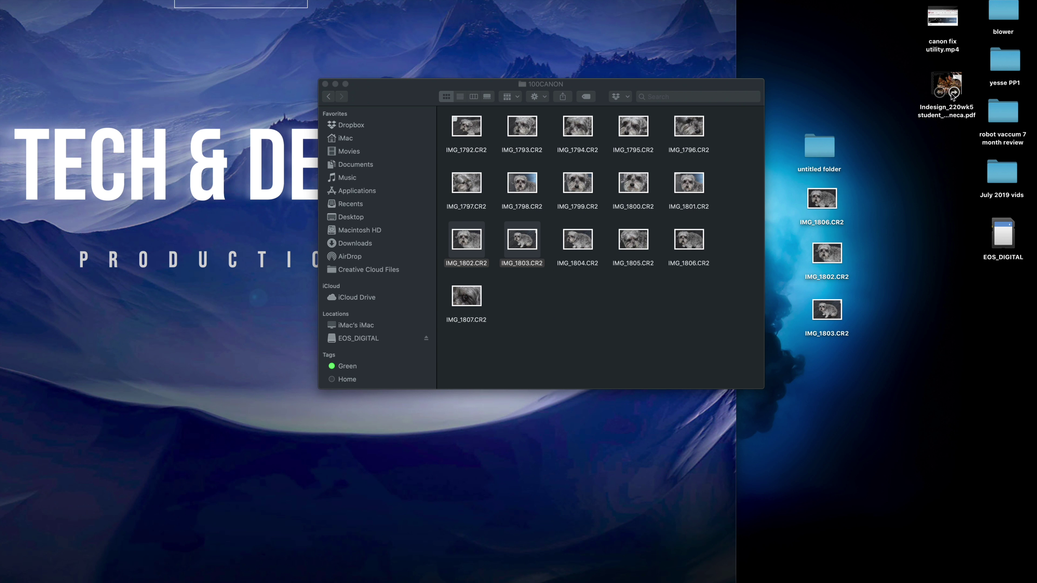
# Copy the Indesign_220wk5 student PDF from the desktop into the card's 100CANON folder, next to IMG_1807.CR2.
pyautogui.moveTo(915, 59)
pyautogui.moveTo(949, 86); pyautogui.dragTo(925, 180)
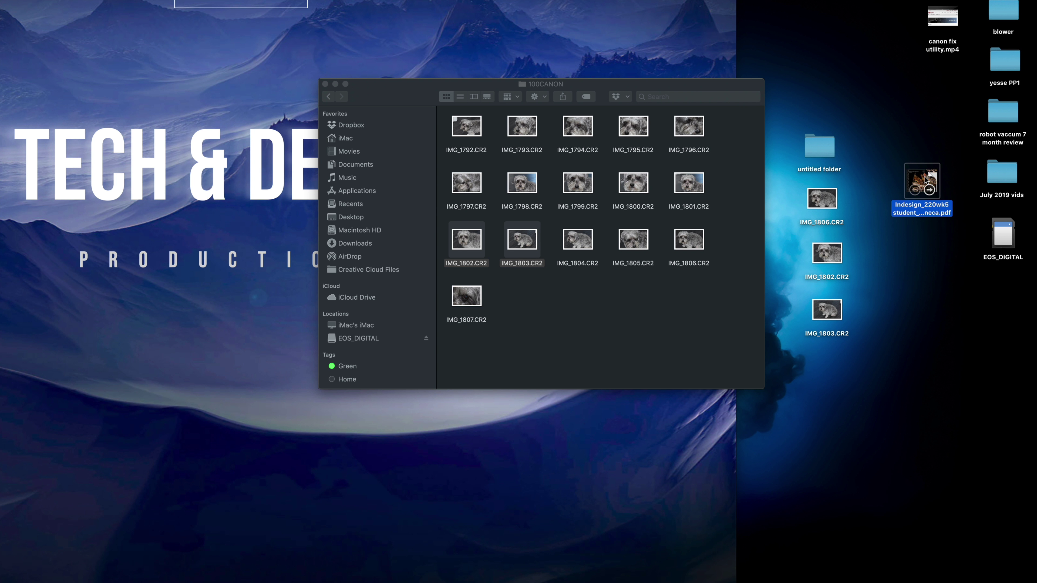
pyautogui.moveTo(925, 180); pyautogui.dragTo(579, 293)
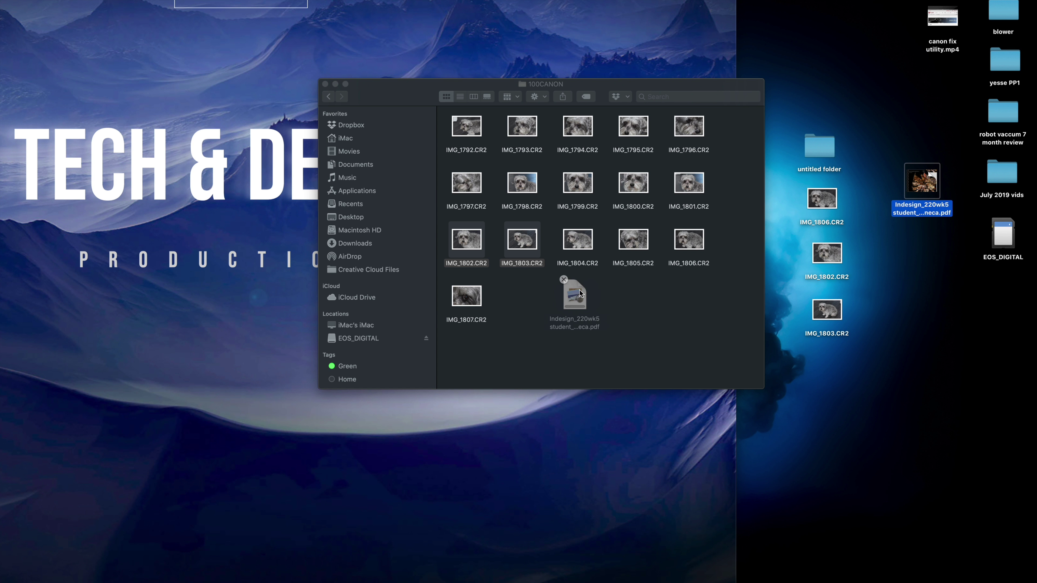
pyautogui.moveTo(922, 172)
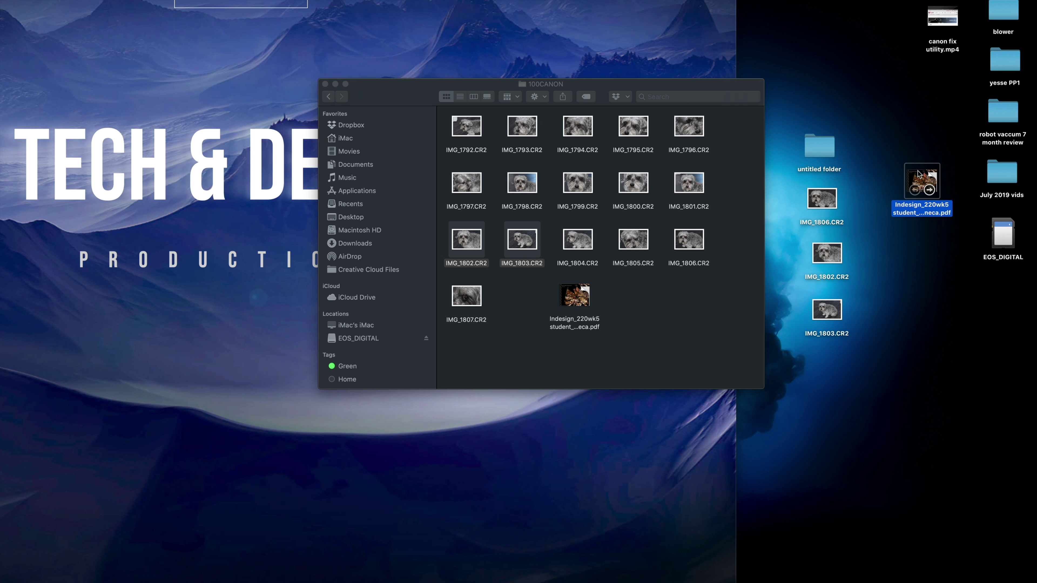
pyautogui.click(648, 311)
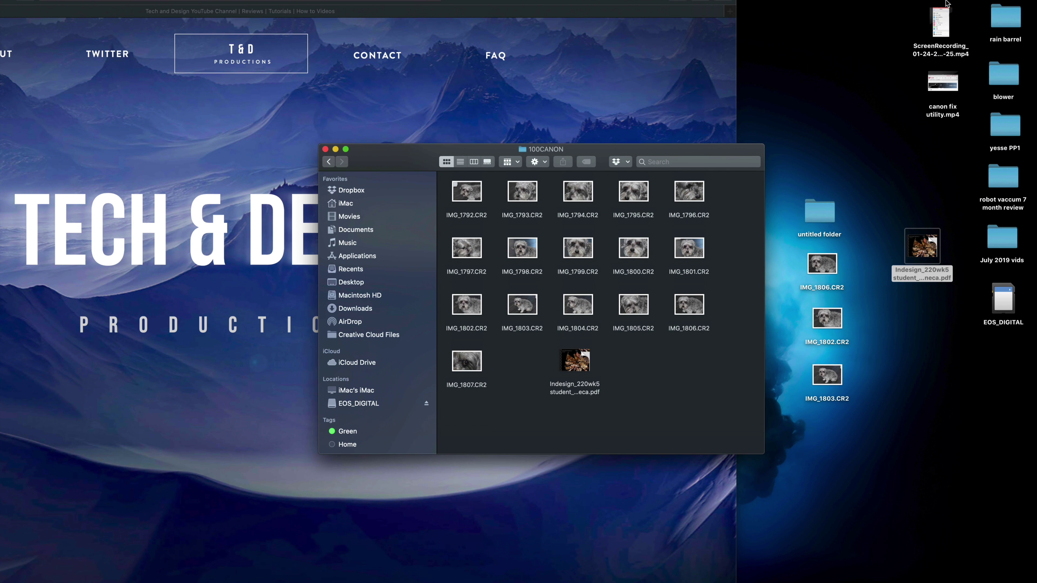
# Copy canon fix utility.mp4 from the desktop into the 100CANON folder and move the copy progress window over the folder window.
pyautogui.moveTo(956, 15)
pyautogui.moveTo(958, 81); pyautogui.dragTo(671, 359)
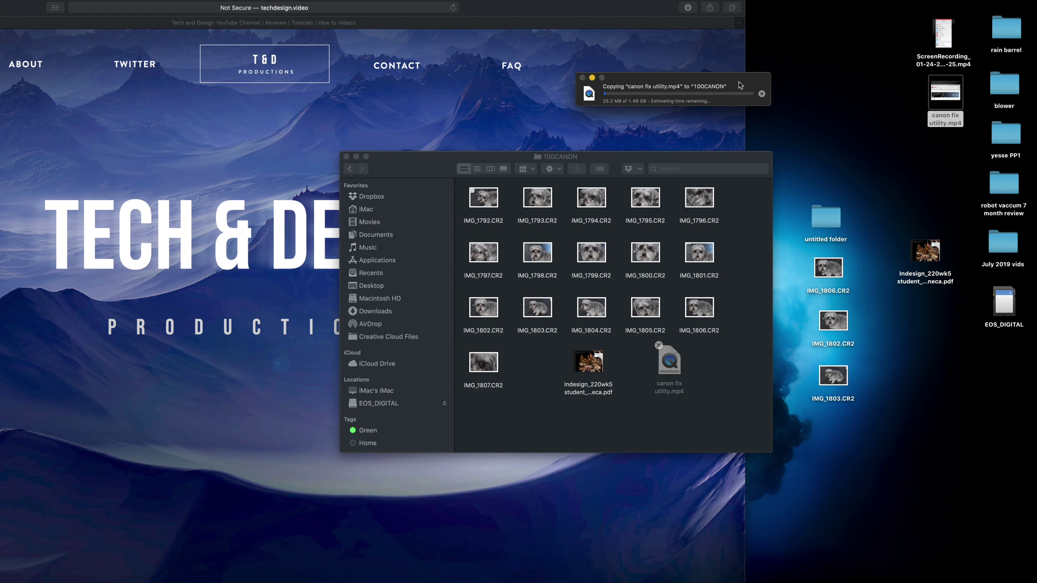
pyautogui.moveTo(725, 73); pyautogui.dragTo(685, 313)
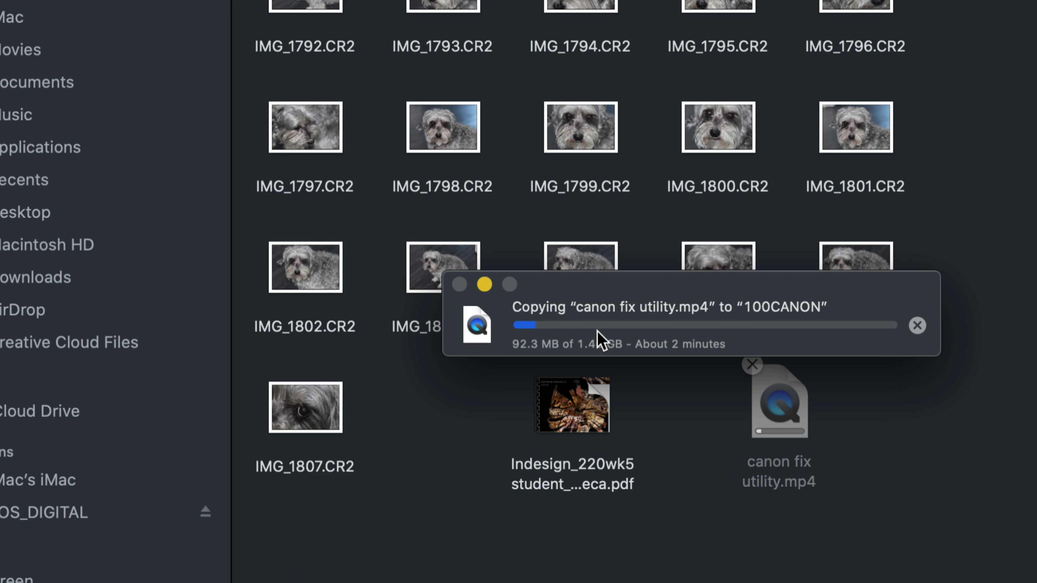
pyautogui.moveTo(720, 302); pyautogui.dragTo(673, 281)
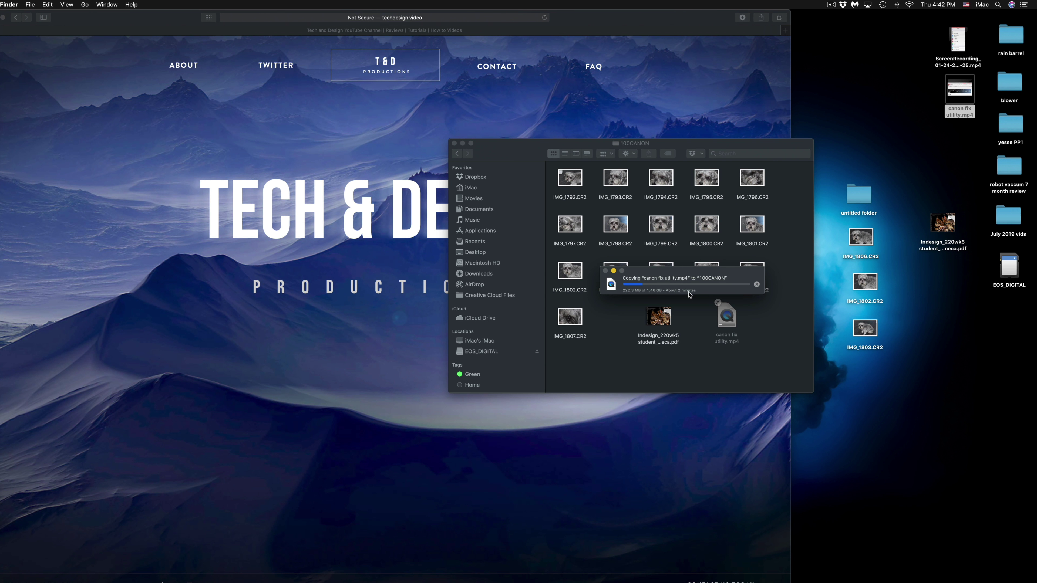
# Select all the CR2 pictures in the 100CANON folder, leaving out the Indesign PDF and canon fix utility.mp4.
pyautogui.press('u')
pyautogui.click(778, 254)
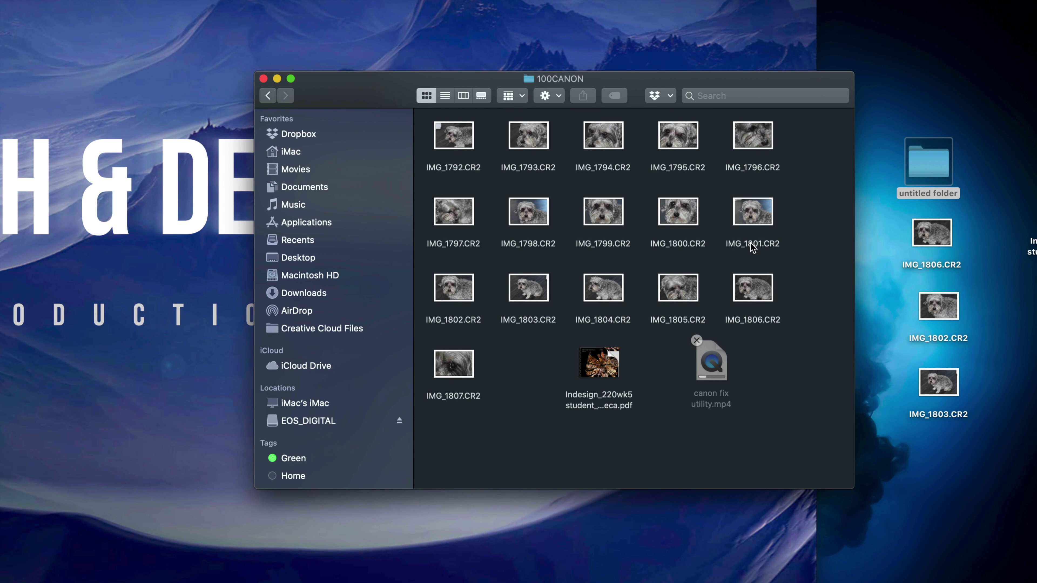
pyautogui.moveTo(813, 154); pyautogui.dragTo(514, 303)
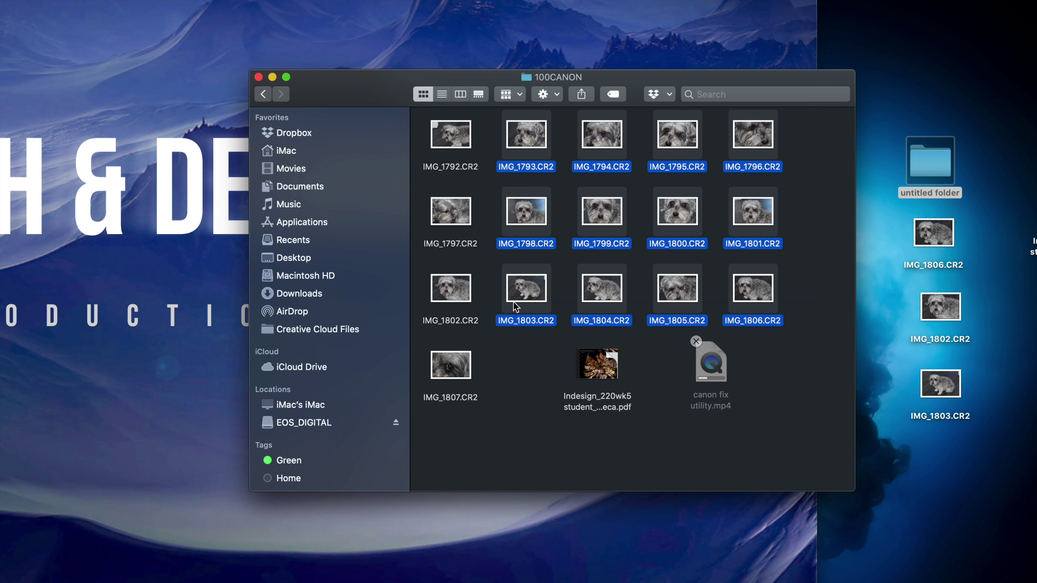
pyautogui.click(534, 361)
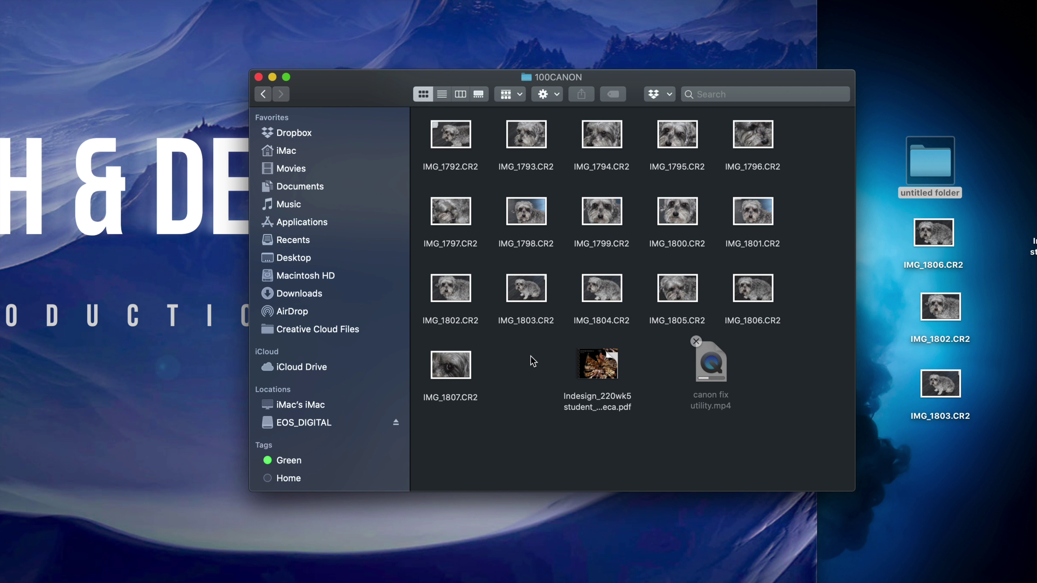
pyautogui.press('super+a')
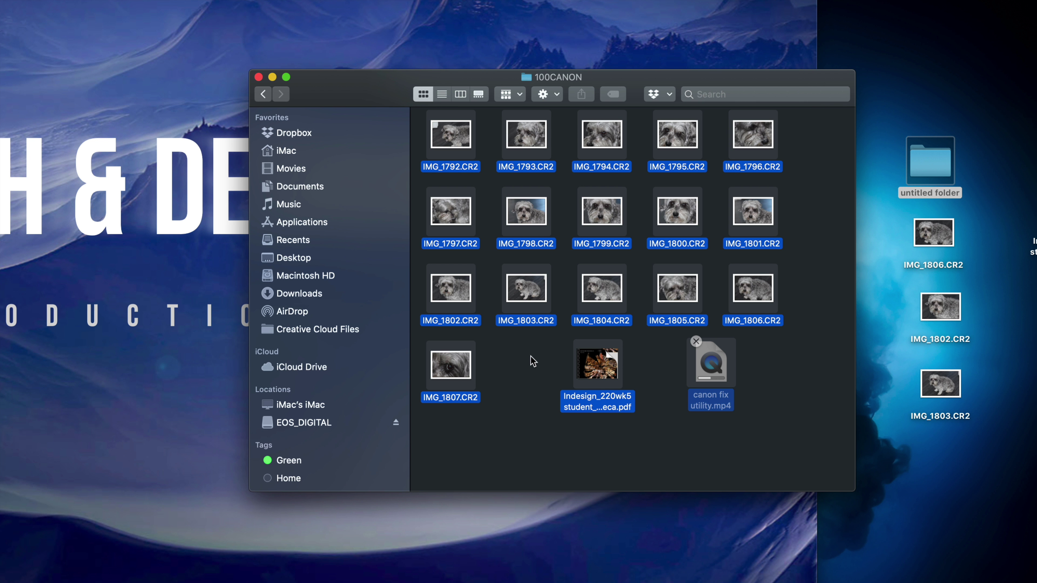
pyautogui.moveTo(603, 361)
pyautogui.keyDown('super'); pyautogui.click(598, 363); pyautogui.keyUp('super')
pyautogui.keyDown('super'); pyautogui.click(693, 366); pyautogui.keyUp('super')
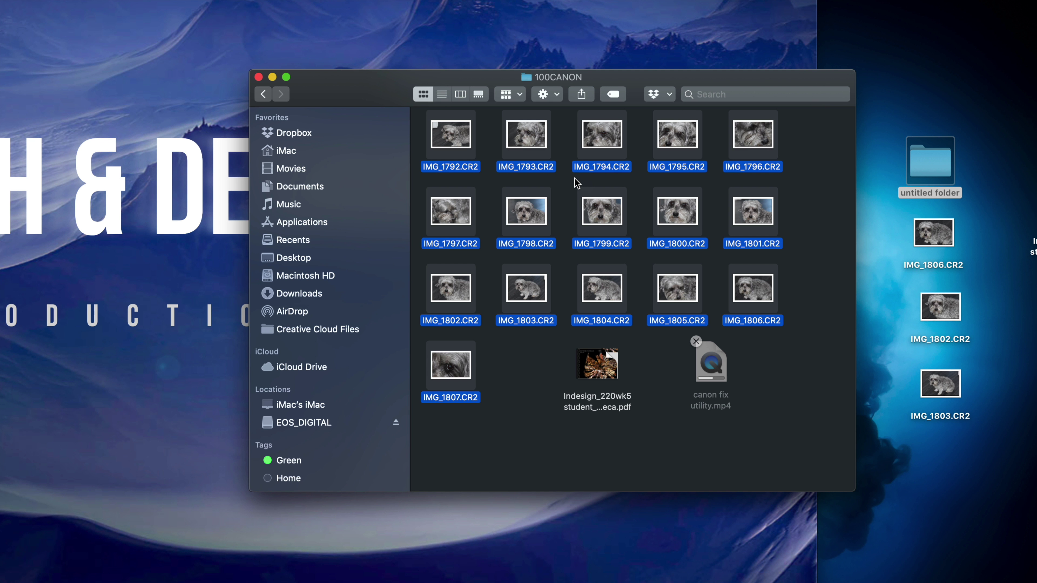
# Copy the selected pictures into the untitled folder on the desktop, replacing the existing IMG_1802.CR2.
pyautogui.doubleClick(940, 166)
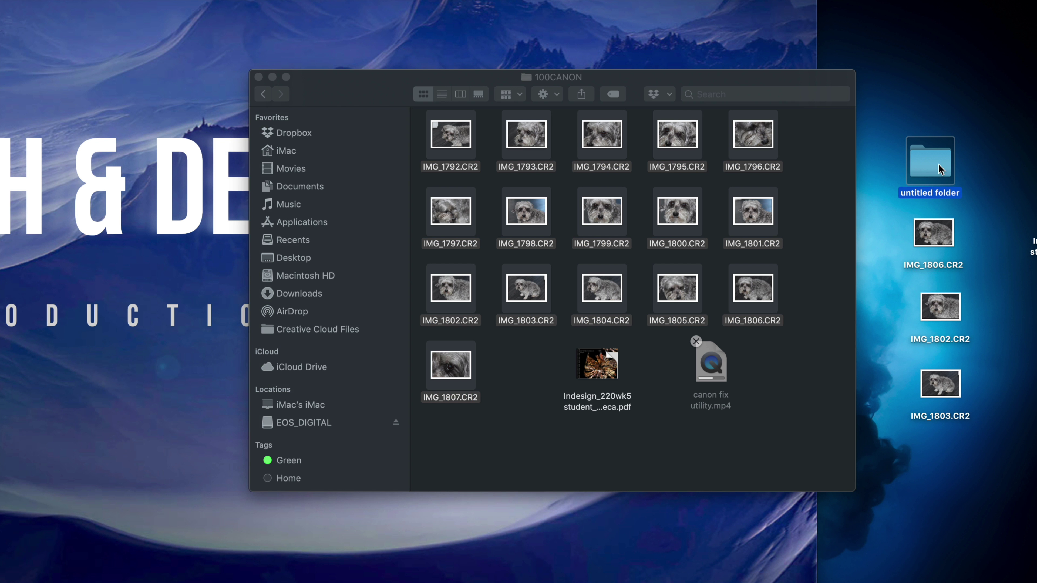
pyautogui.moveTo(572, 123); pyautogui.dragTo(649, 231)
pyautogui.press('alt+super+v')
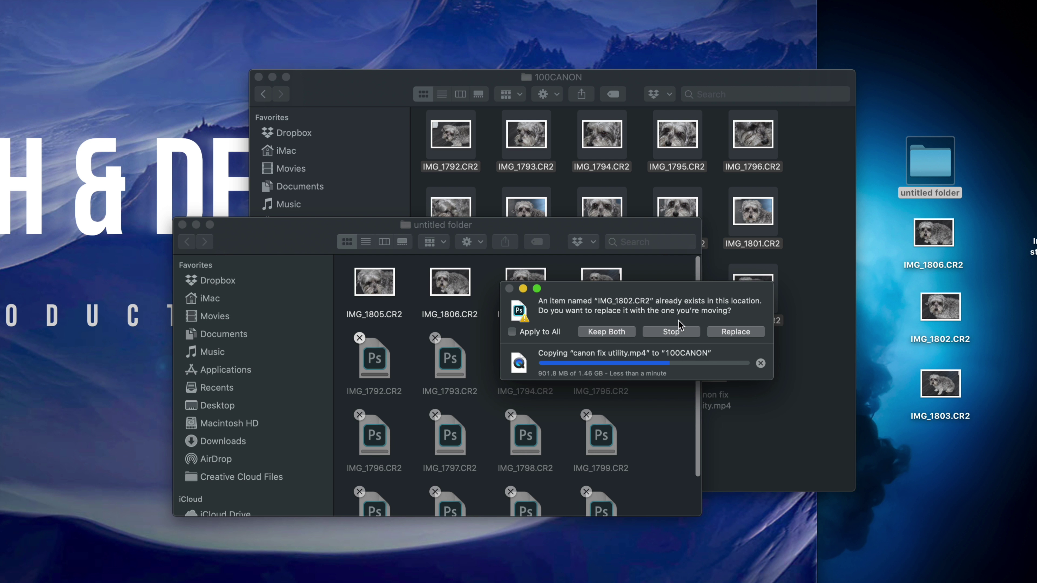
pyautogui.click(733, 331)
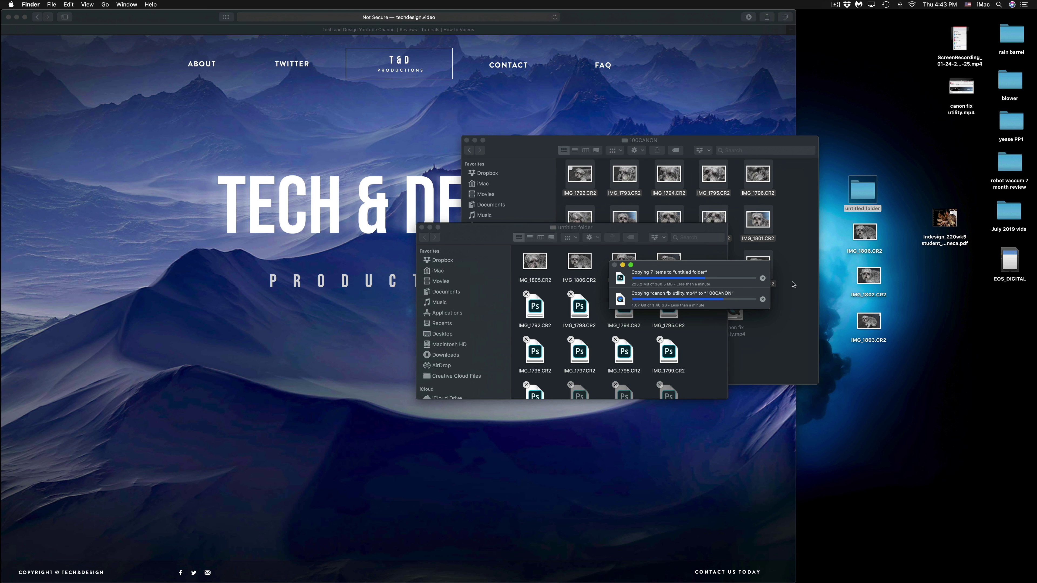
# Place the EOS_DIGITAL card icon below the Indesign PDF on the desktop and open the card's info window.
pyautogui.click(1000, 272)
pyautogui.moveTo(997, 270); pyautogui.dragTo(936, 285)
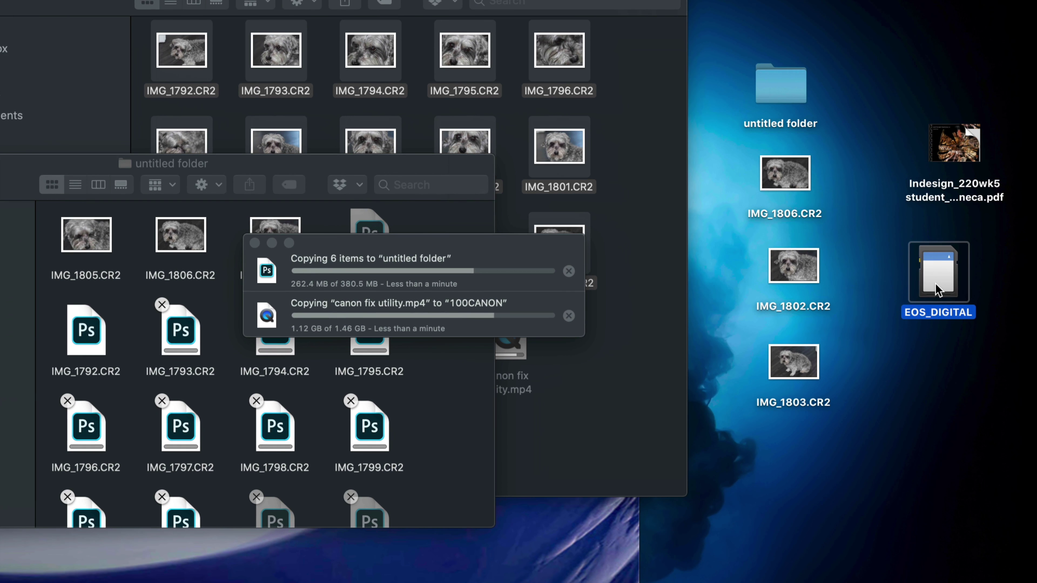
pyautogui.rightClick(938, 288)
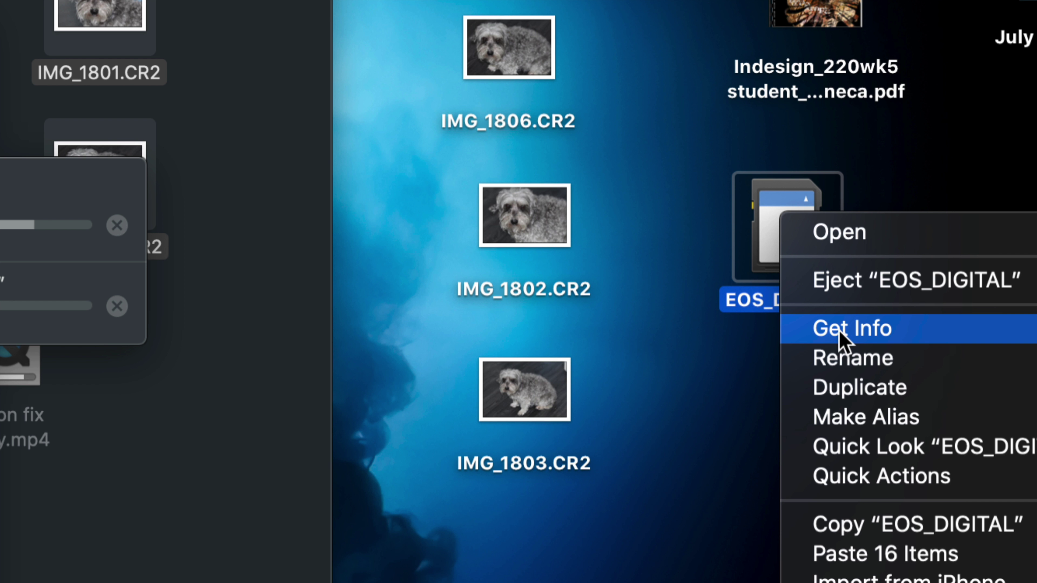
pyautogui.click(841, 338)
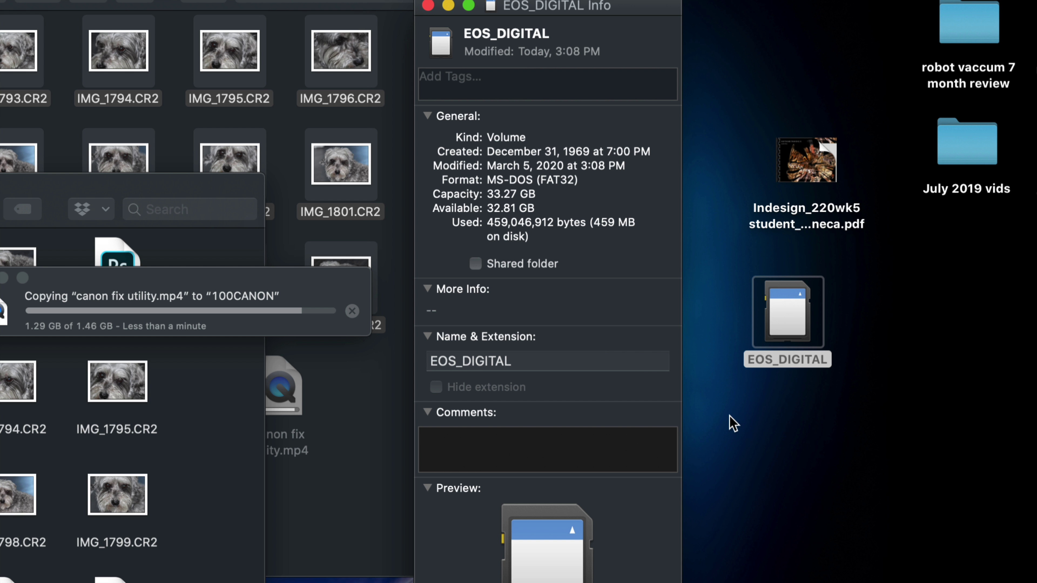
pyautogui.moveTo(574, 13); pyautogui.dragTo(630, 20)
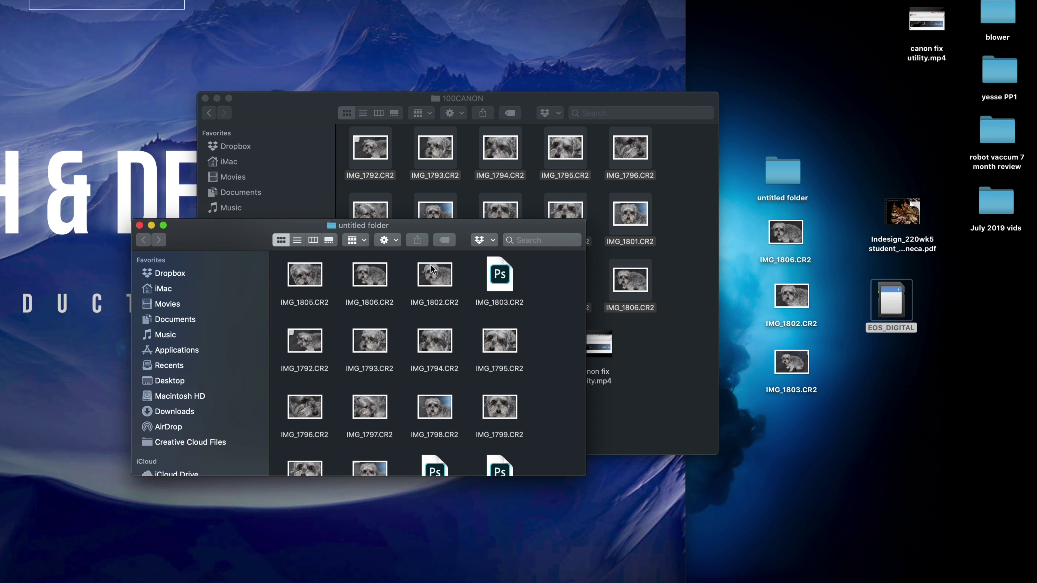
# Close the untitled folder's window and move the Indesign_220wk5 student PDF from the 100CANON folder to the Trash.
pyautogui.click(139, 225)
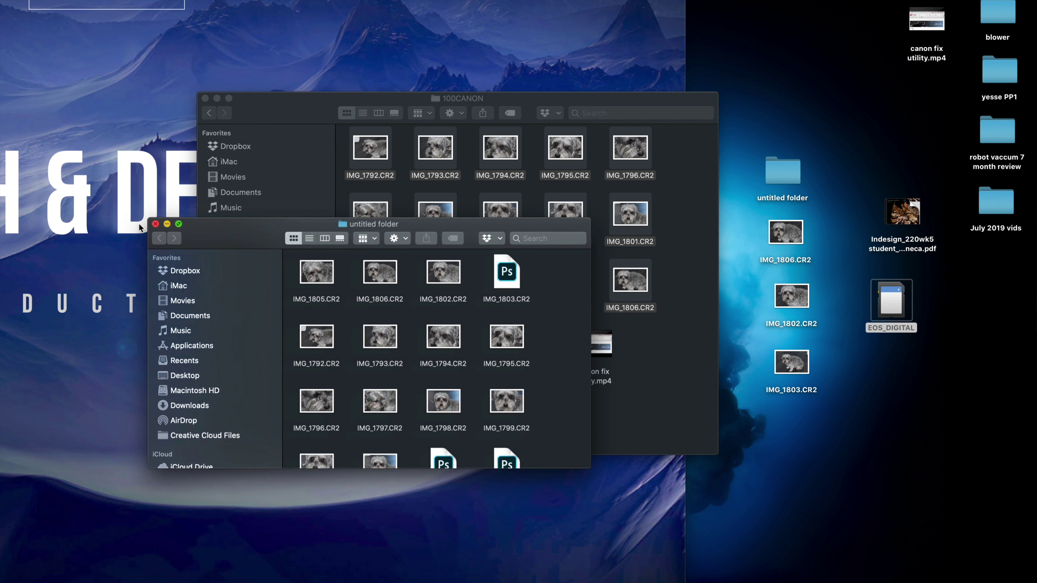
pyautogui.click(623, 381)
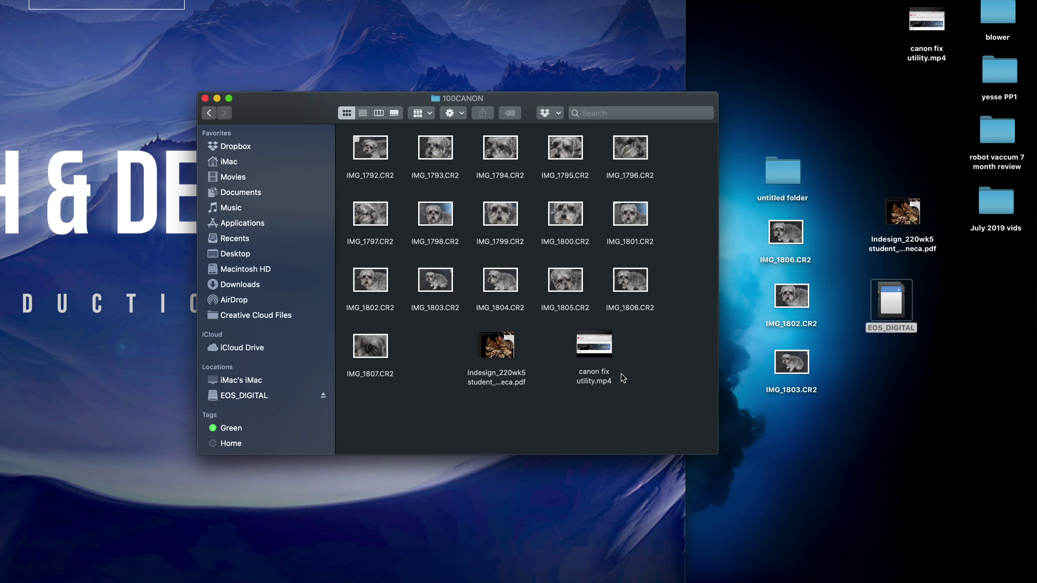
pyautogui.click(596, 345)
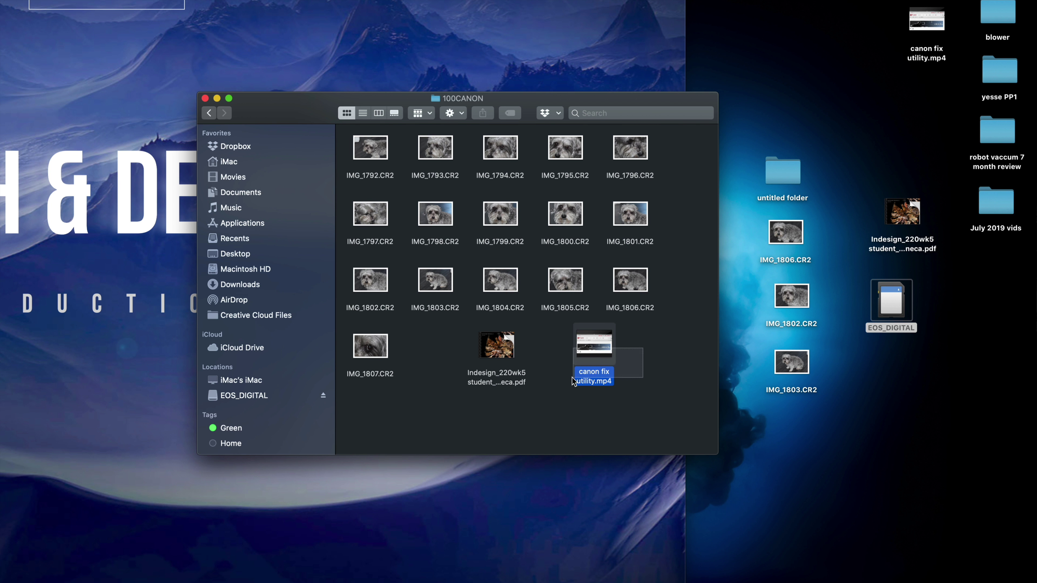
pyautogui.click(500, 343)
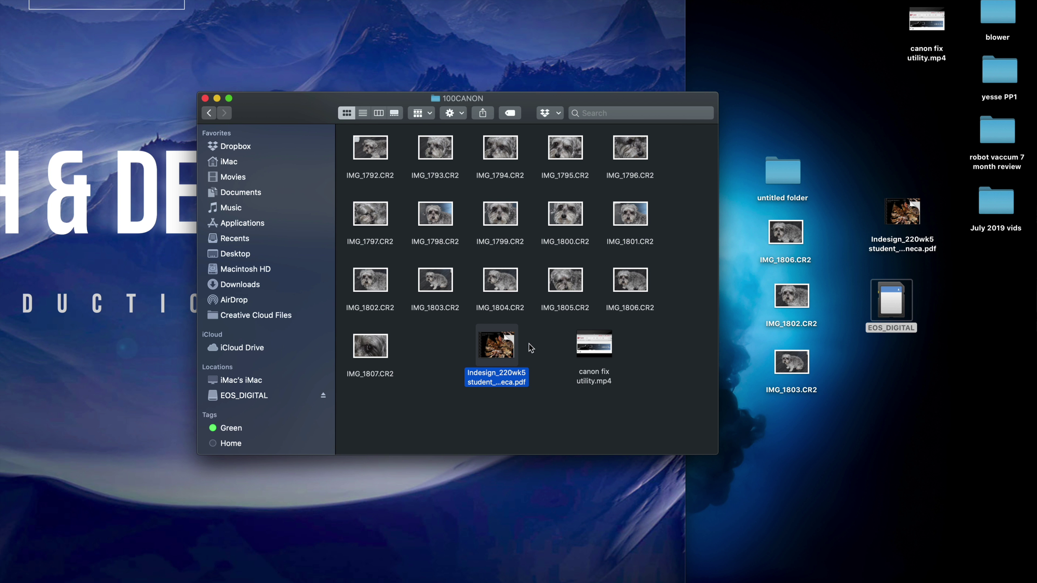
pyautogui.click(531, 348)
pyautogui.click(507, 339)
pyautogui.press('super+BackSpace')
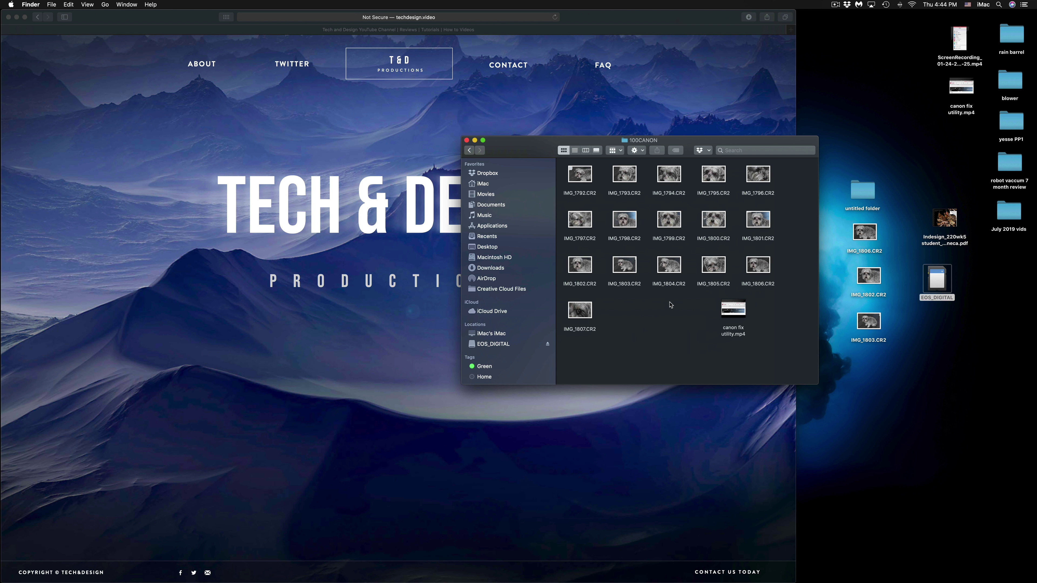
# Empty the Trash to permanently erase the Indesign PDF from the card.
pyautogui.moveTo(720, 140); pyautogui.dragTo(679, 137)
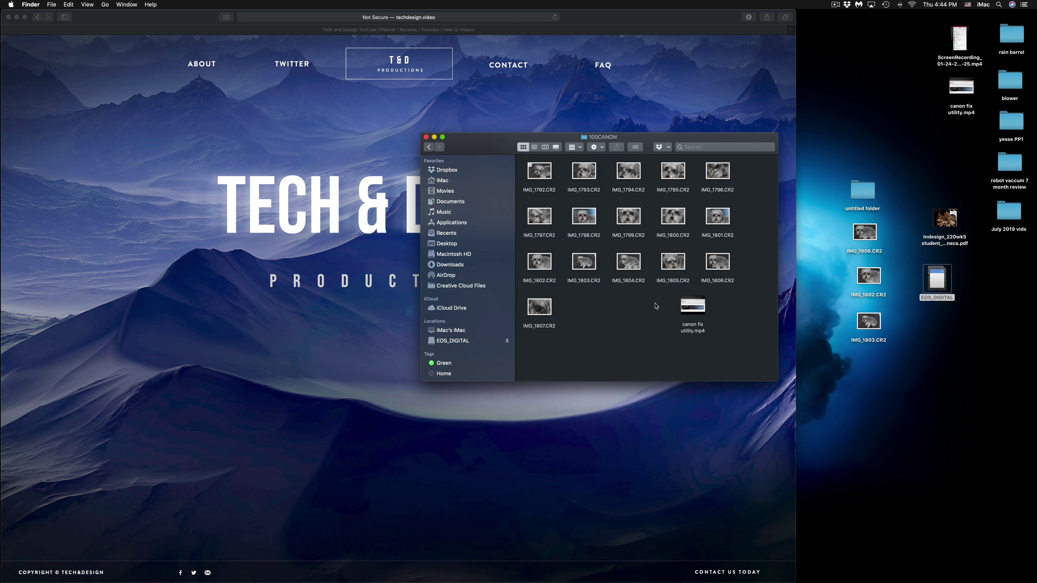
pyautogui.moveTo(874, 572)
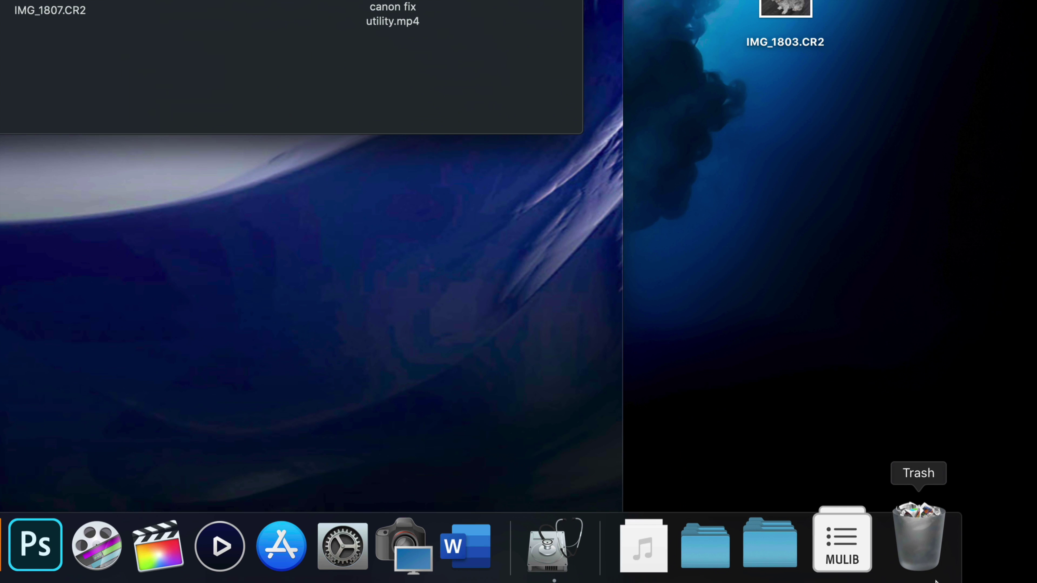
pyautogui.rightClick(925, 559)
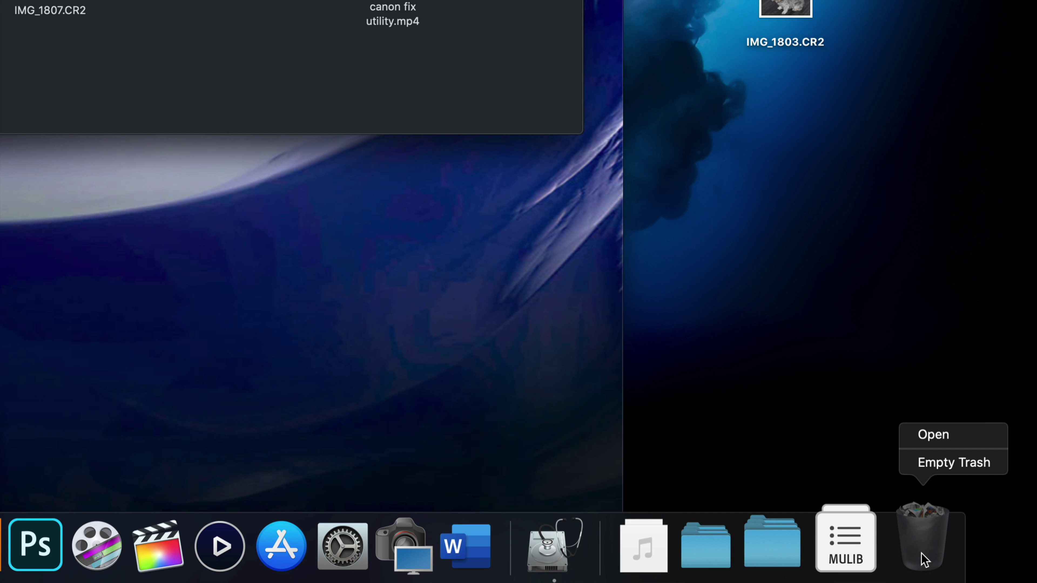
pyautogui.click(946, 467)
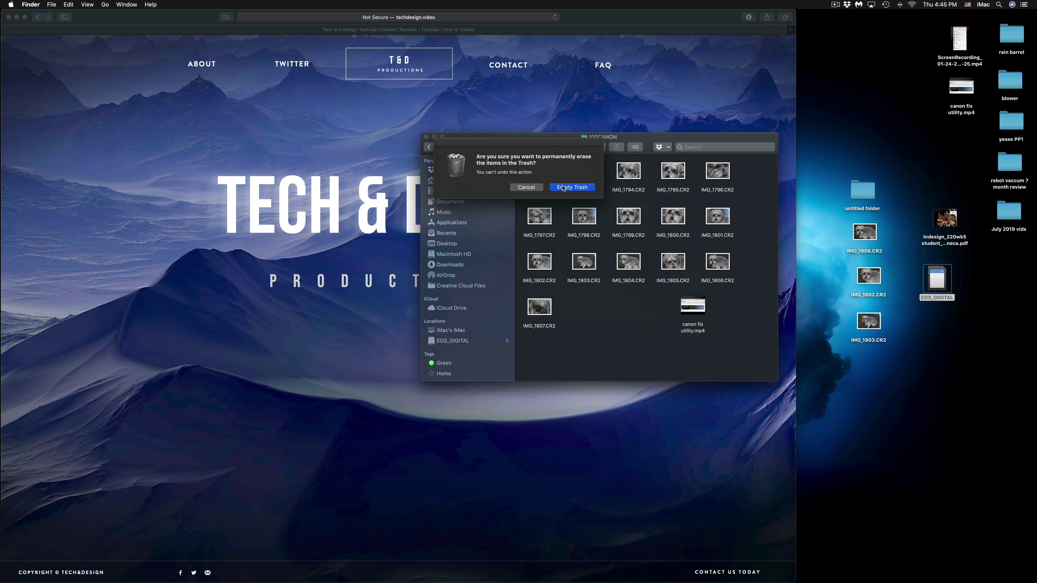
pyautogui.click(563, 188)
# Move IMG_1804.CR2 from the 100CANON folder to the Trash and permanently erase it.
pyautogui.moveTo(633, 141); pyautogui.dragTo(660, 195)
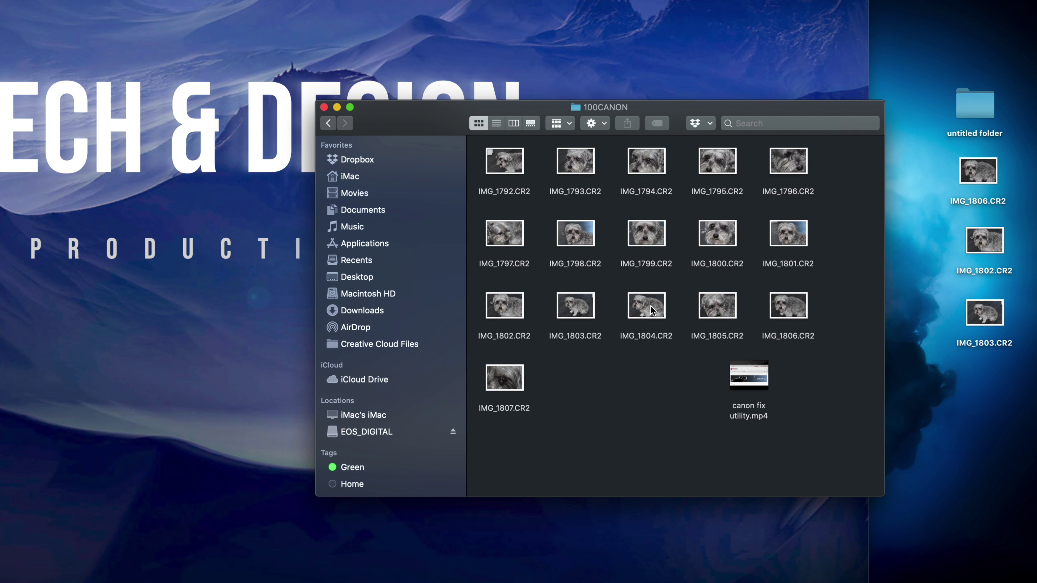
pyautogui.rightClick(652, 310)
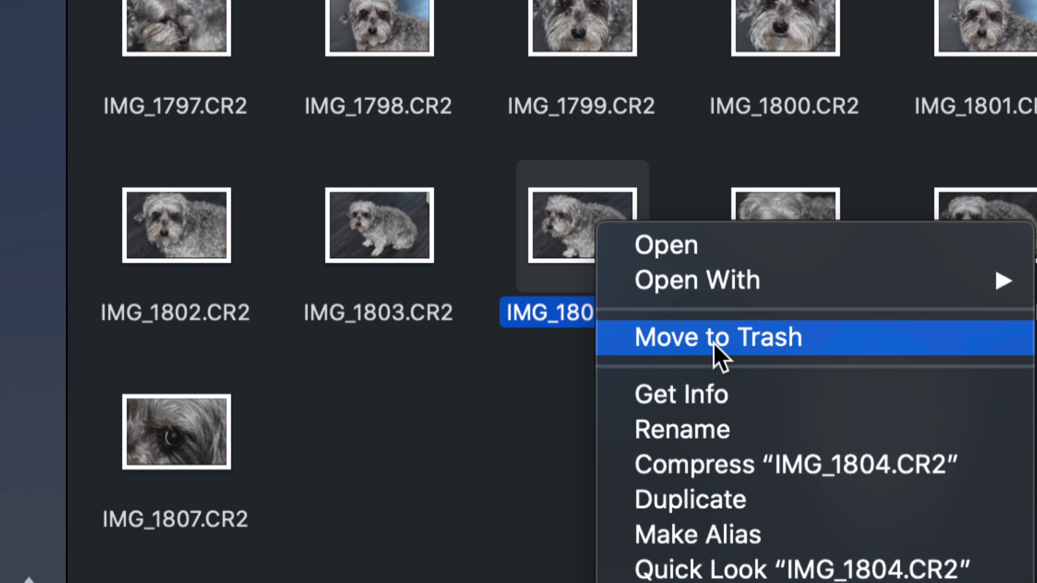
pyautogui.click(713, 347)
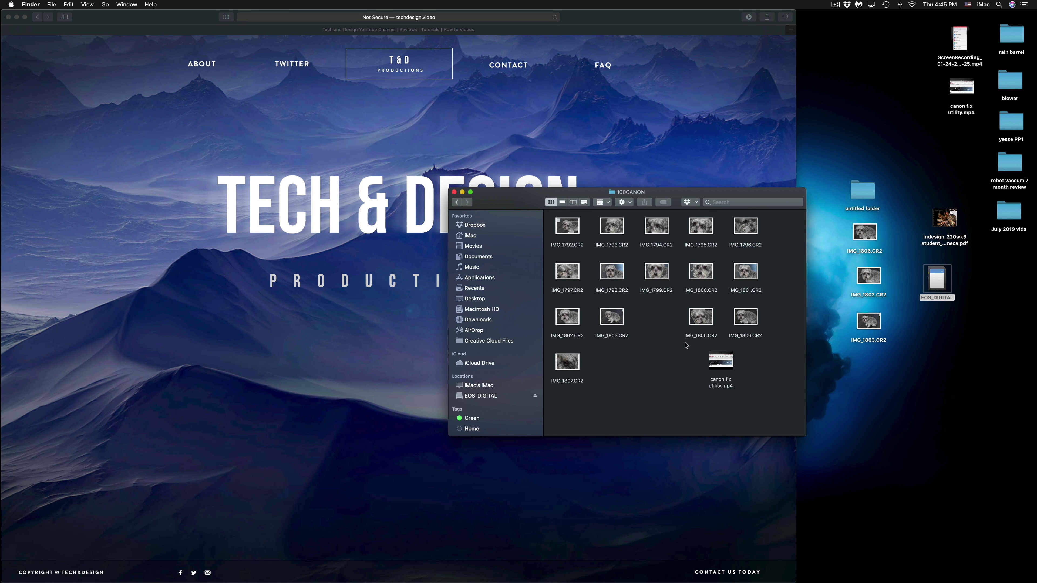
pyautogui.moveTo(878, 577)
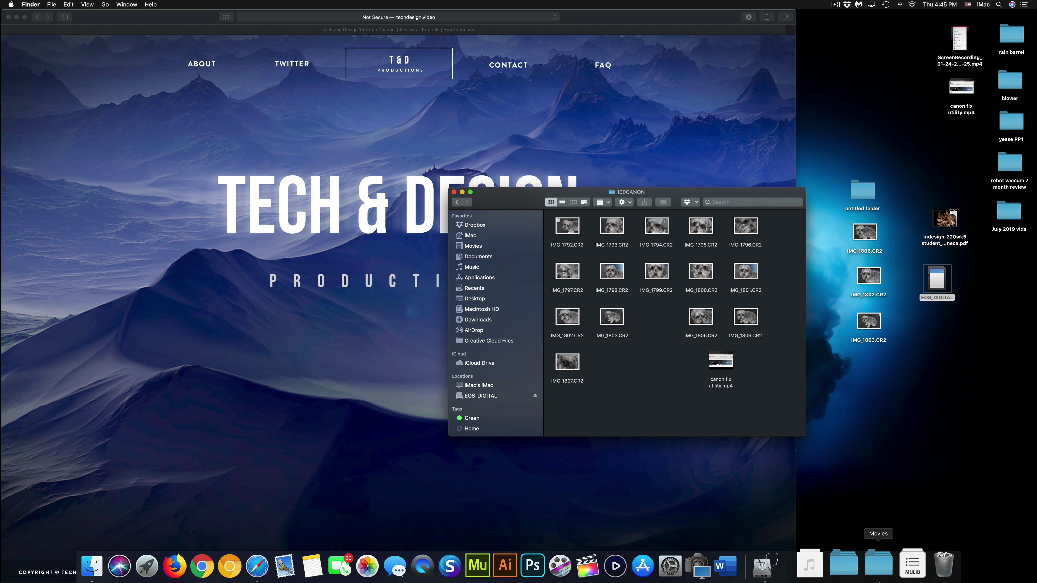
pyautogui.rightClick(929, 576)
pyautogui.click(941, 528)
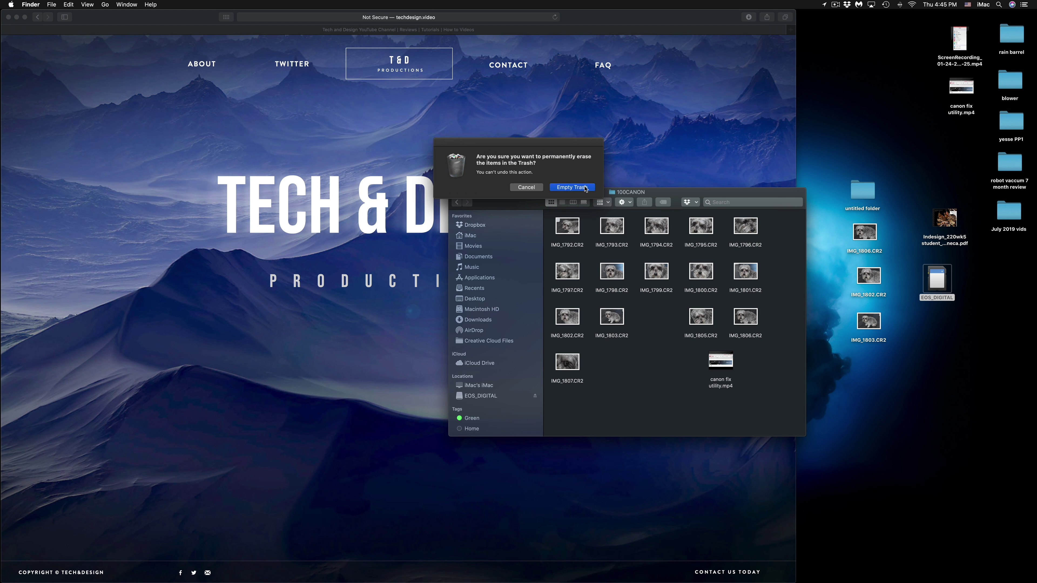
pyautogui.click(585, 188)
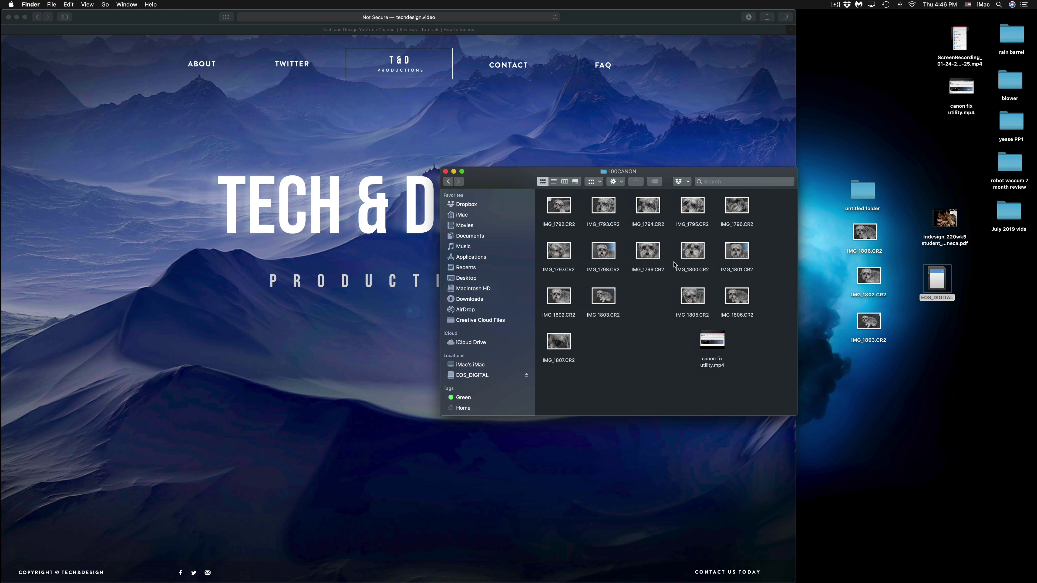
# Close the 100CANON window, switch to Disk Utility and limit its sidebar to volumes only.
pyautogui.click(446, 171)
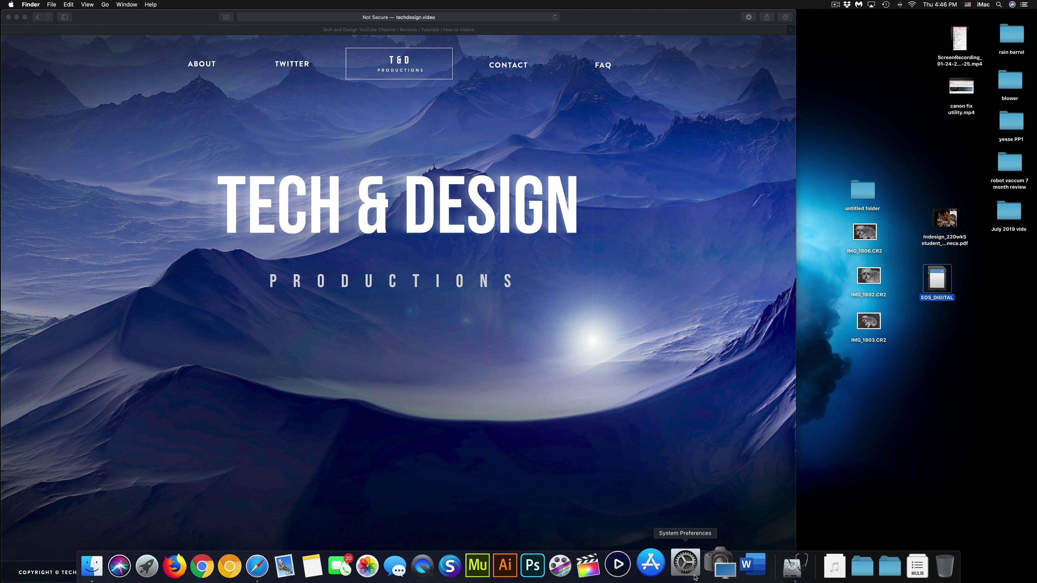
pyautogui.click(779, 572)
pyautogui.moveTo(479, 100); pyautogui.dragTo(697, 83)
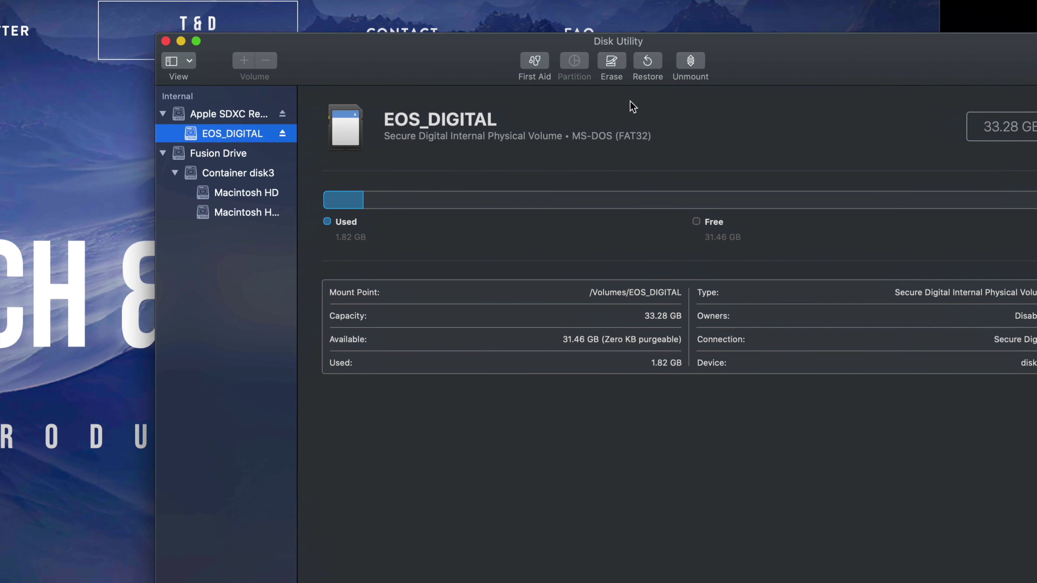
pyautogui.click(187, 65)
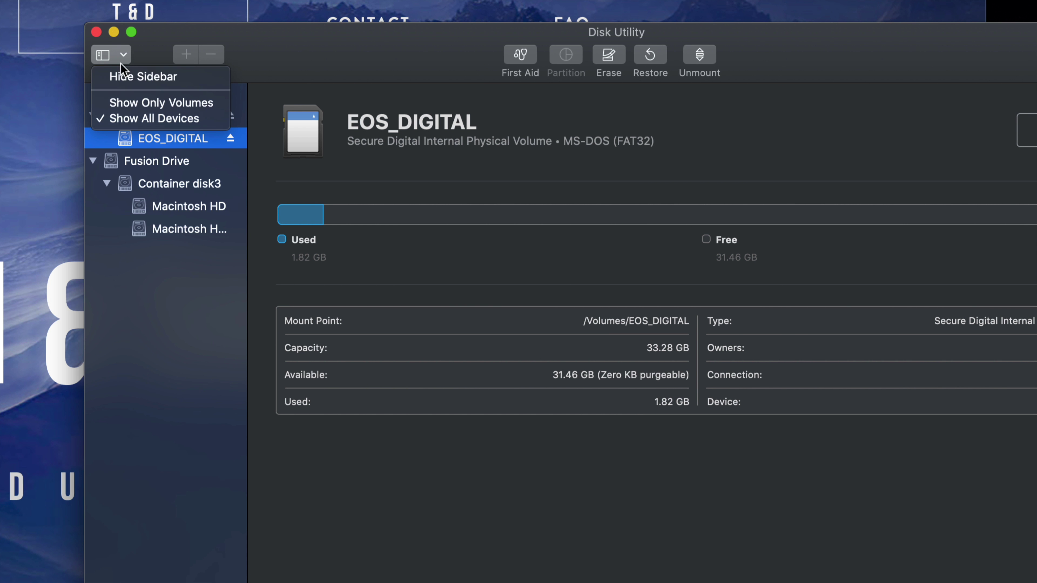
pyautogui.click(127, 102)
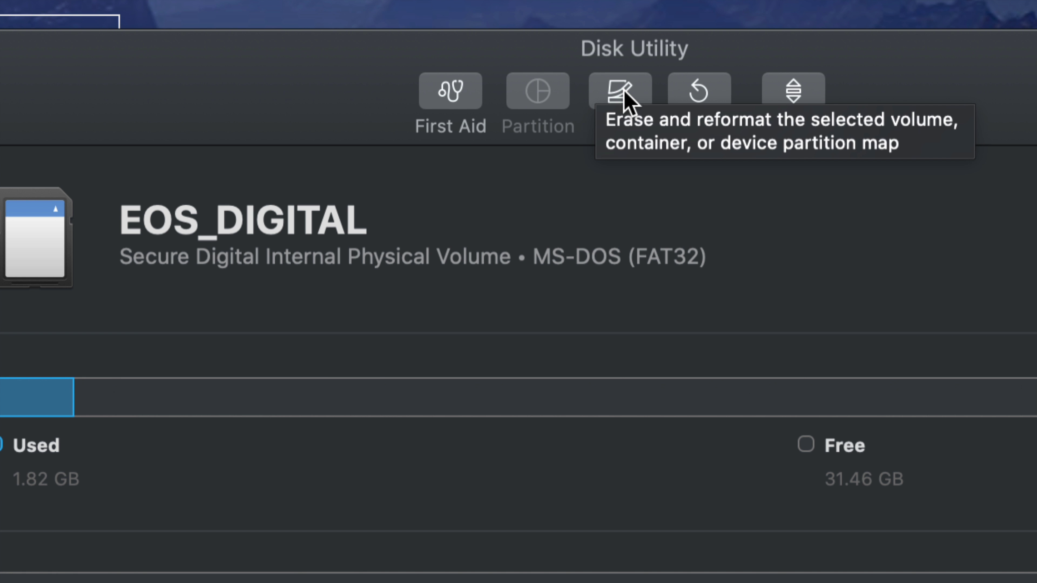
# Prepare to erase EOS_DIGITAL with the ExFAT format and the security level set to Fastest.
pyautogui.click(625, 99)
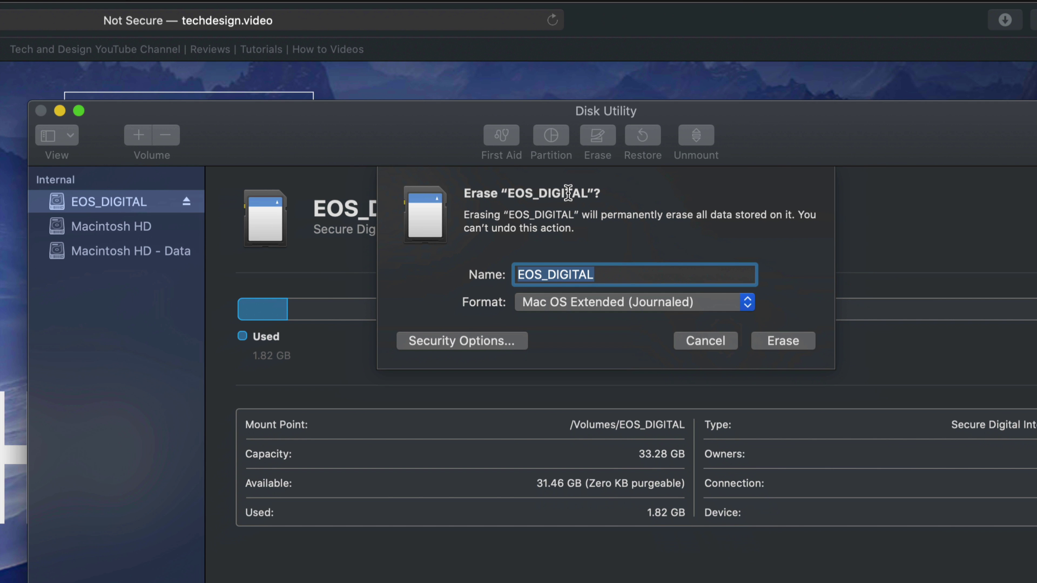
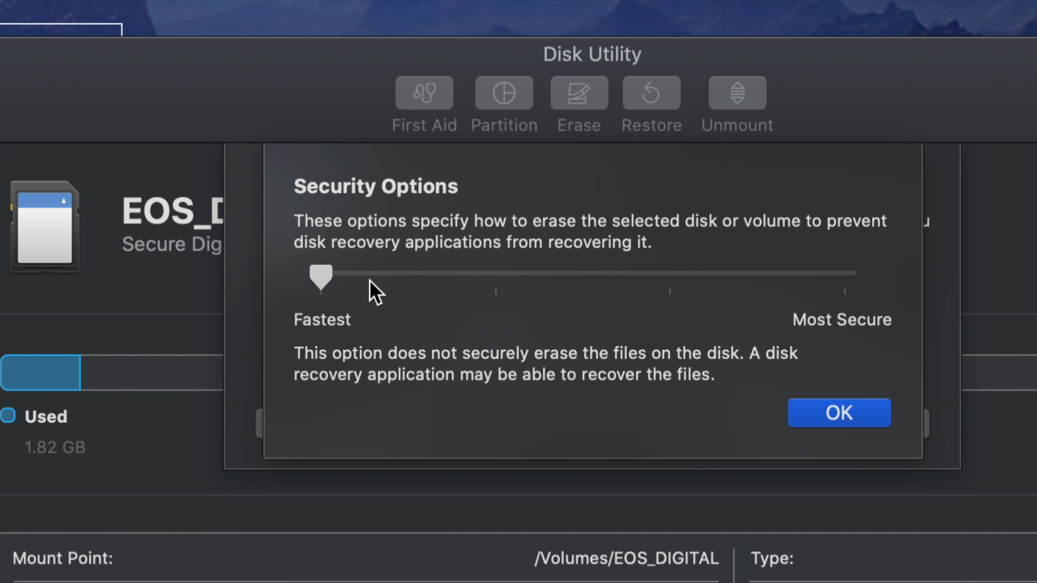
pyautogui.moveTo(347, 274); pyautogui.dragTo(852, 295)
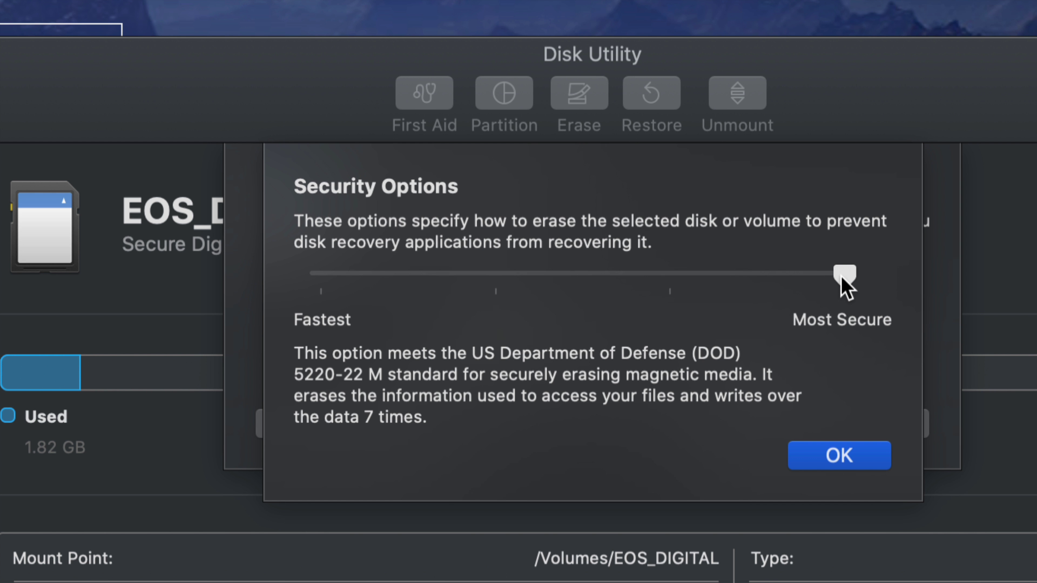
pyautogui.moveTo(842, 272); pyautogui.dragTo(335, 265)
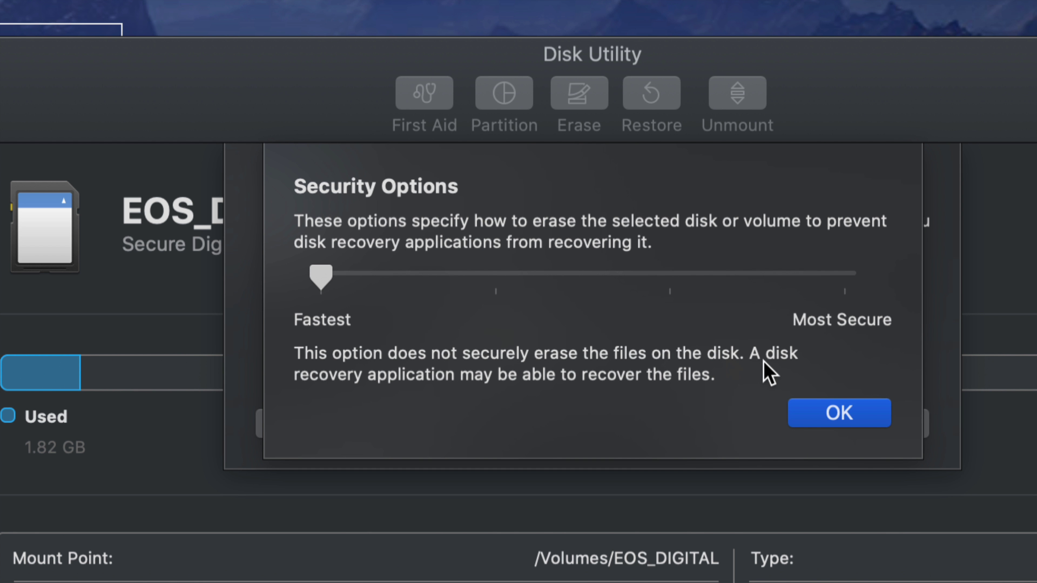
pyautogui.click(838, 411)
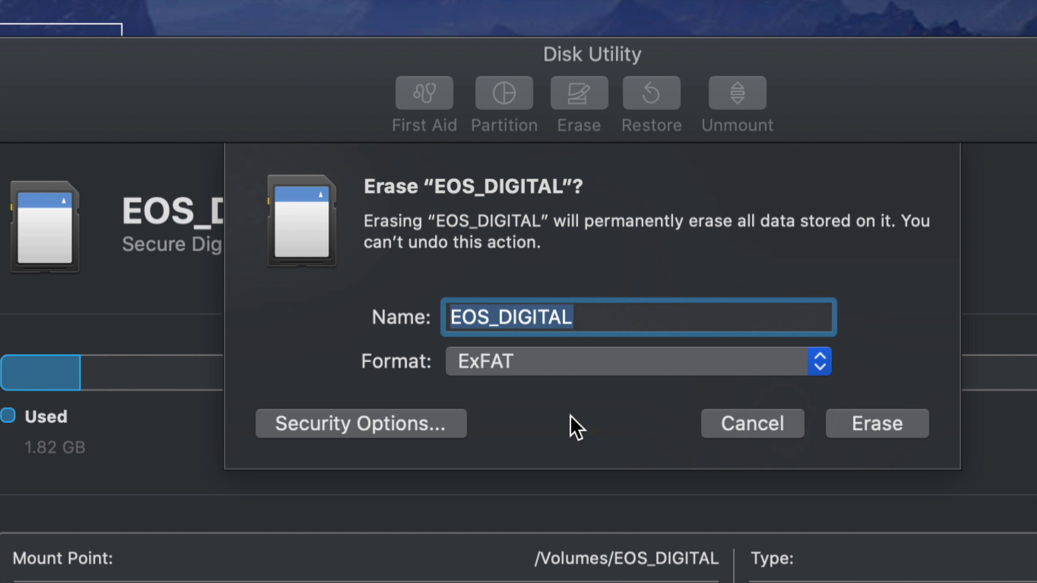
# Compare the 3-pass and Most Secure erase levels for the card and put the security level back to Fastest.
pyautogui.click(431, 423)
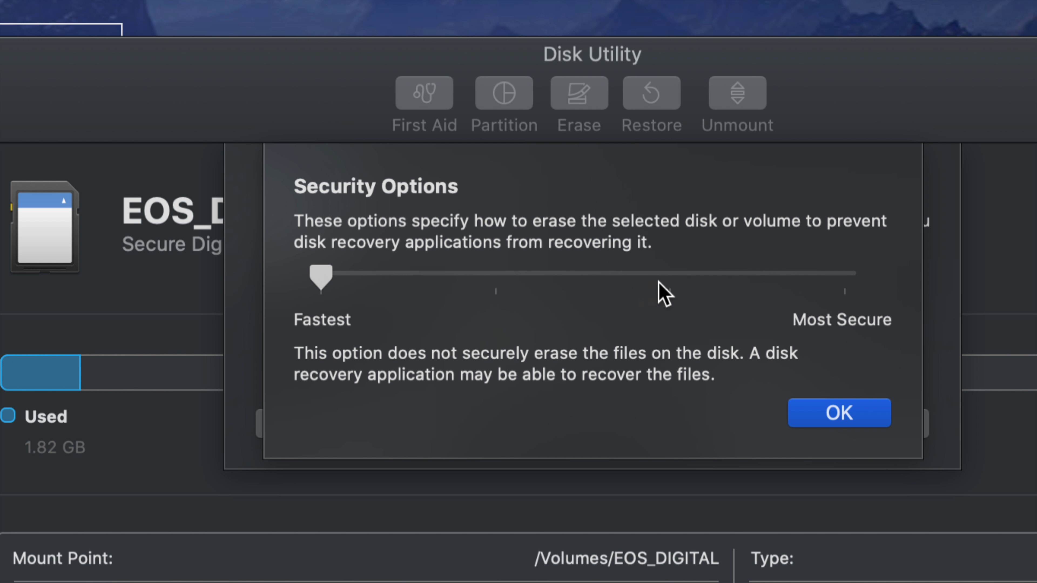
pyautogui.click(670, 279)
pyautogui.click(846, 282)
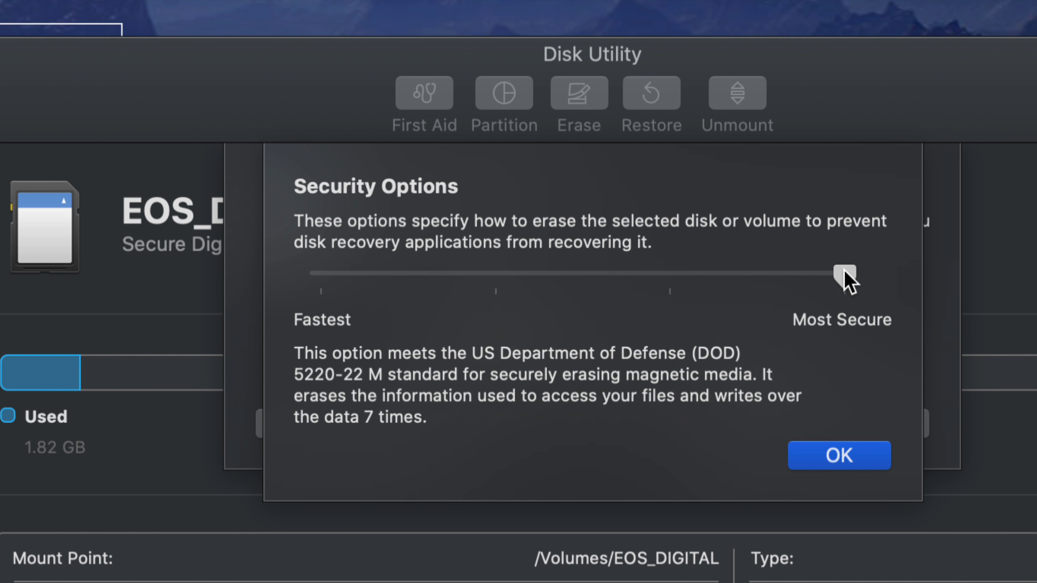
pyautogui.click(681, 282)
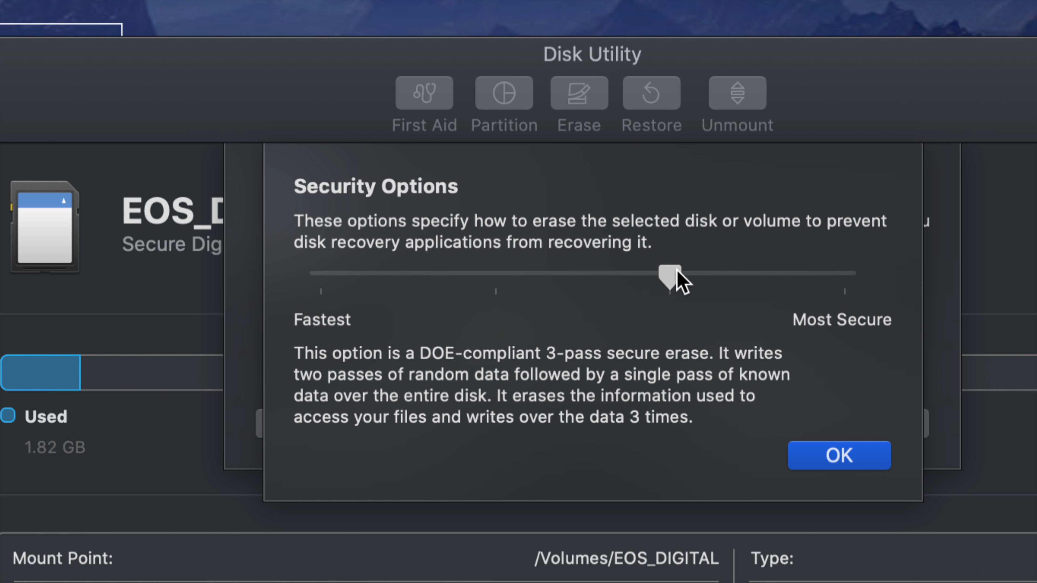
pyautogui.click(839, 277)
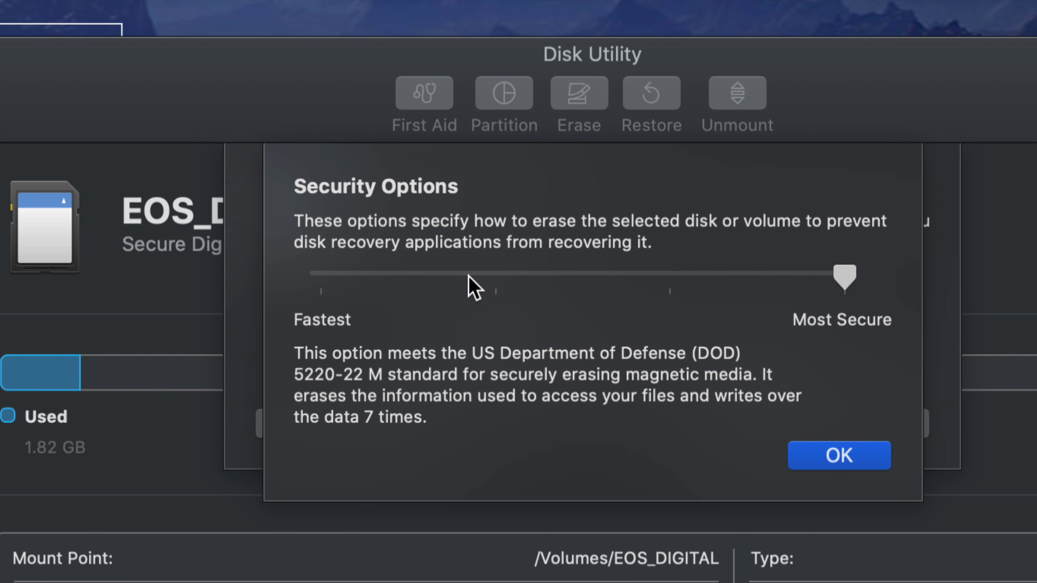
pyautogui.click(327, 275)
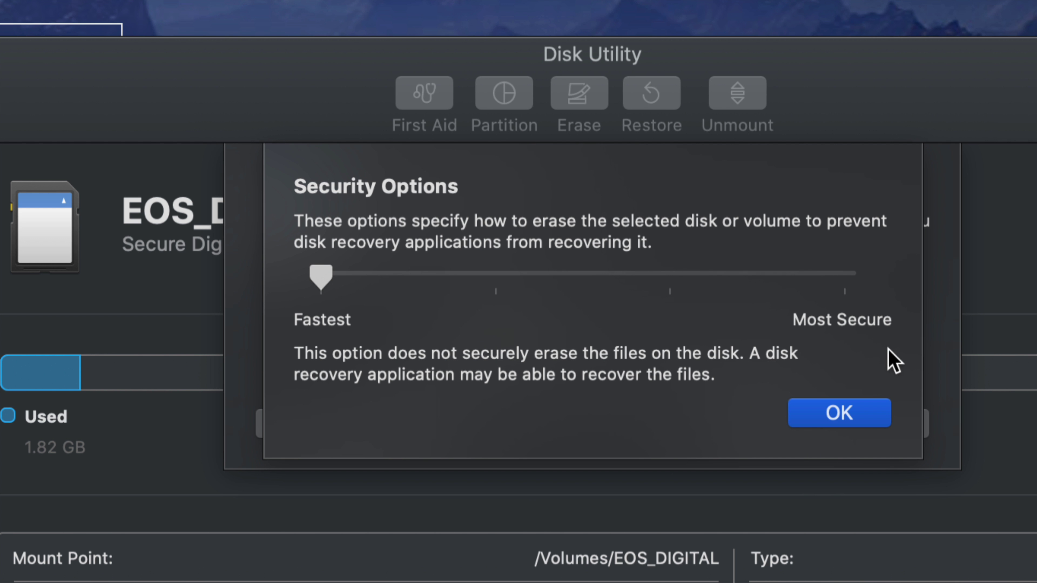
pyautogui.click(862, 419)
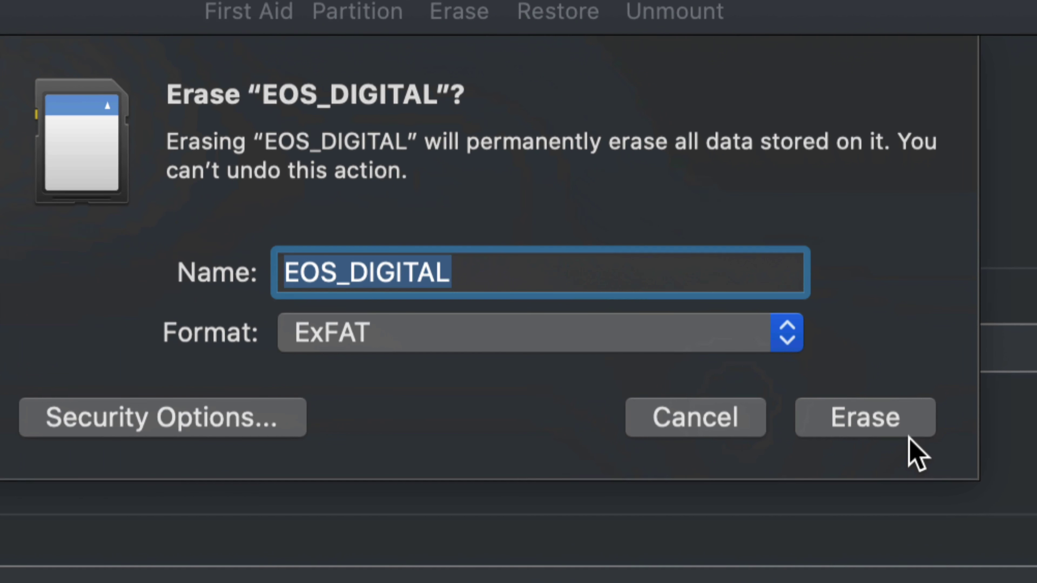
# Erase EOS_DIGITAL as ExFAT, dismiss the completion report and select the reformatted card in the volume list.
pyautogui.click(861, 422)
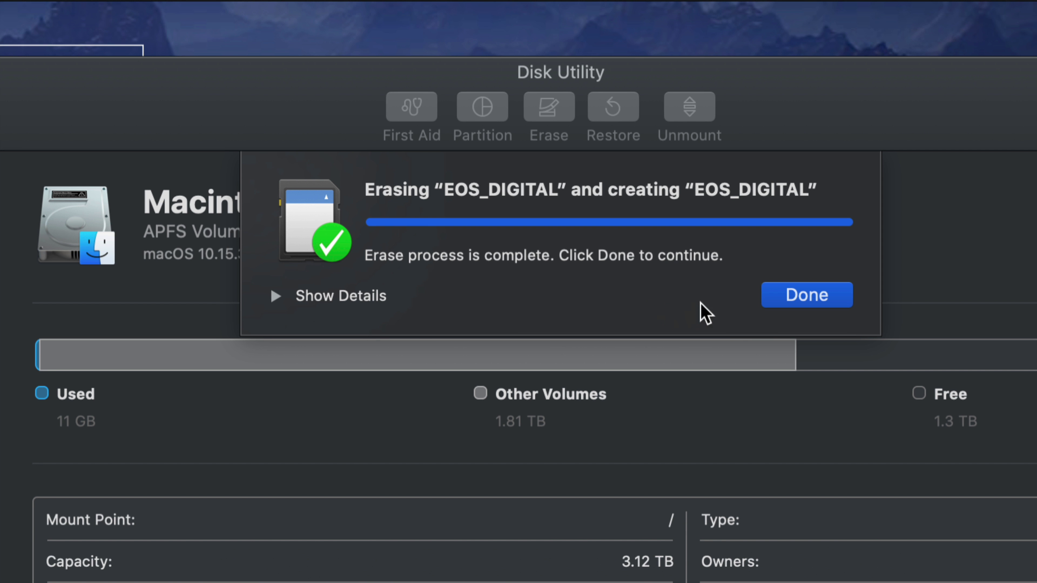
pyautogui.click(802, 298)
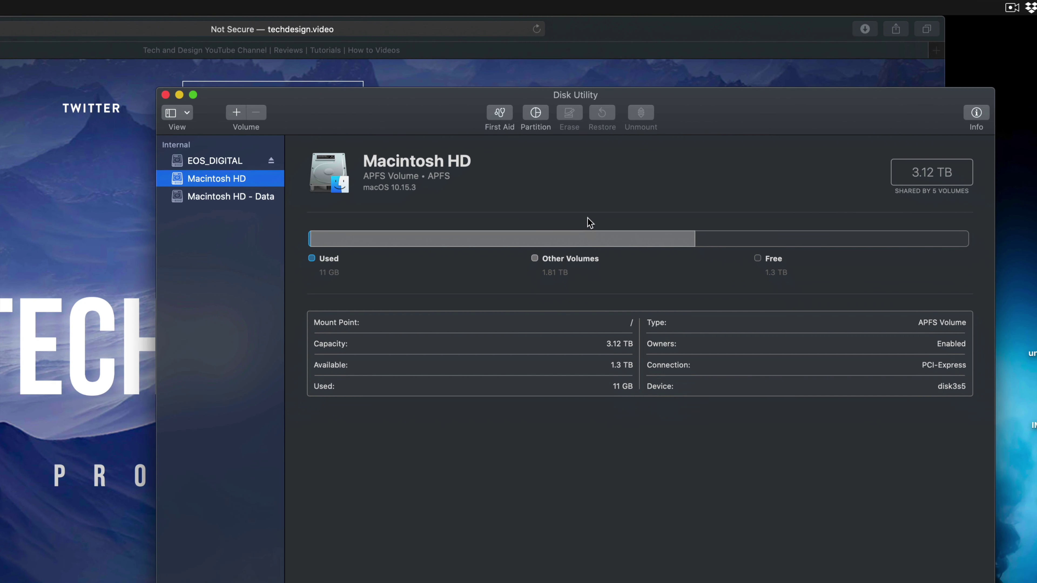
pyautogui.click(227, 160)
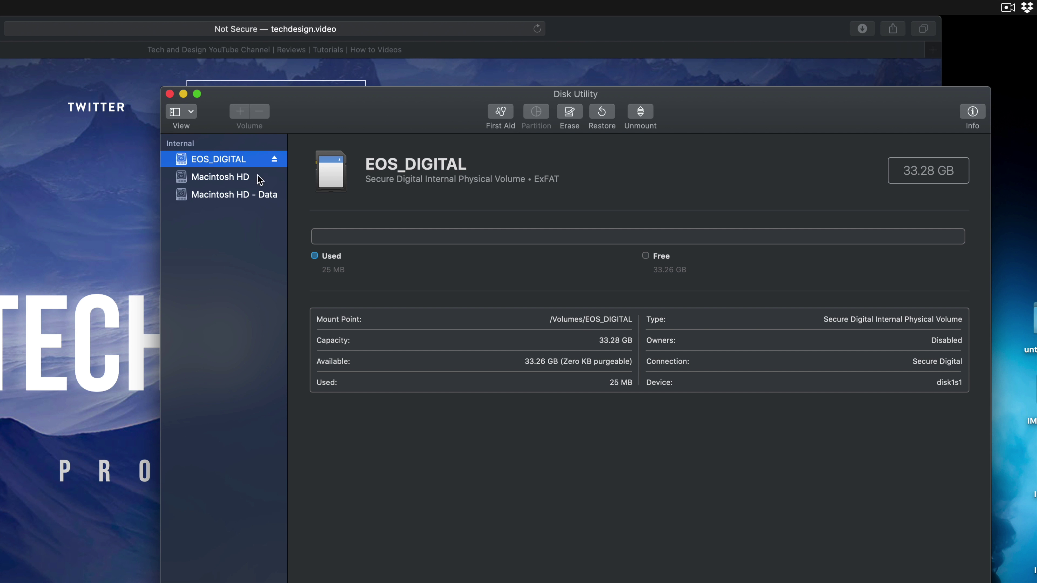
# Examine the details of Macintosh HD and Macintosh HD - Data, returning to the EOS_DIGITAL volume.
pyautogui.click(235, 178)
pyautogui.click(229, 196)
pyautogui.press('Up')
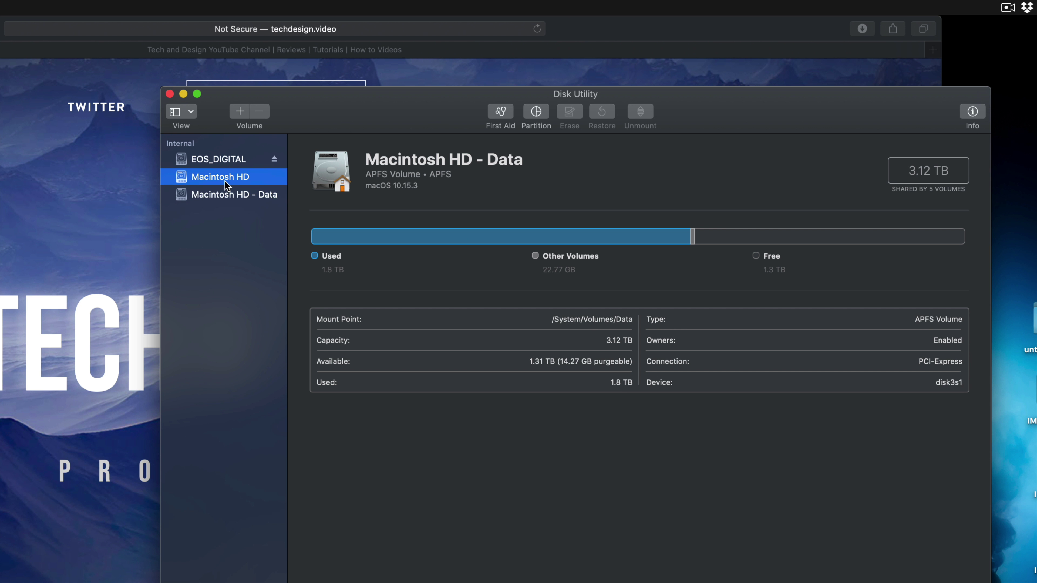
pyautogui.press('Up')
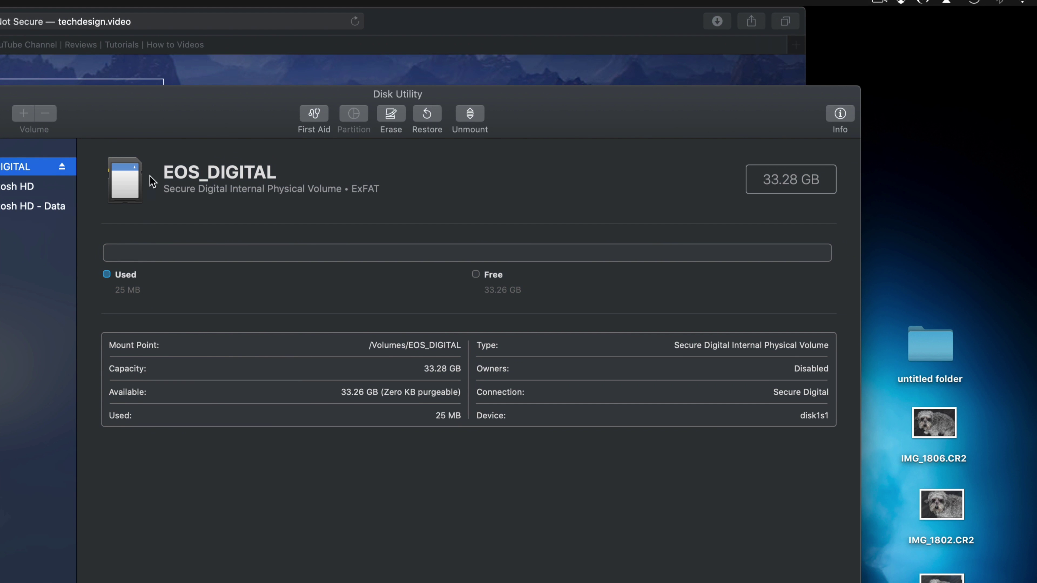
# Close Disk Utility and check the contents of the erased EOS_DIGITAL card in a Finder window.
pyautogui.moveTo(144, 122); pyautogui.dragTo(410, 117)
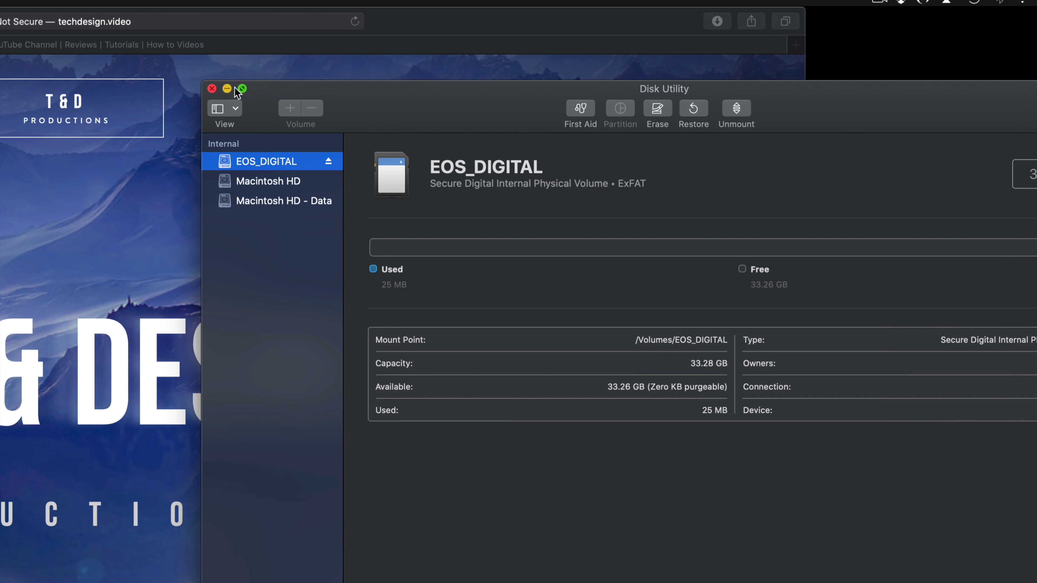
pyautogui.click(210, 89)
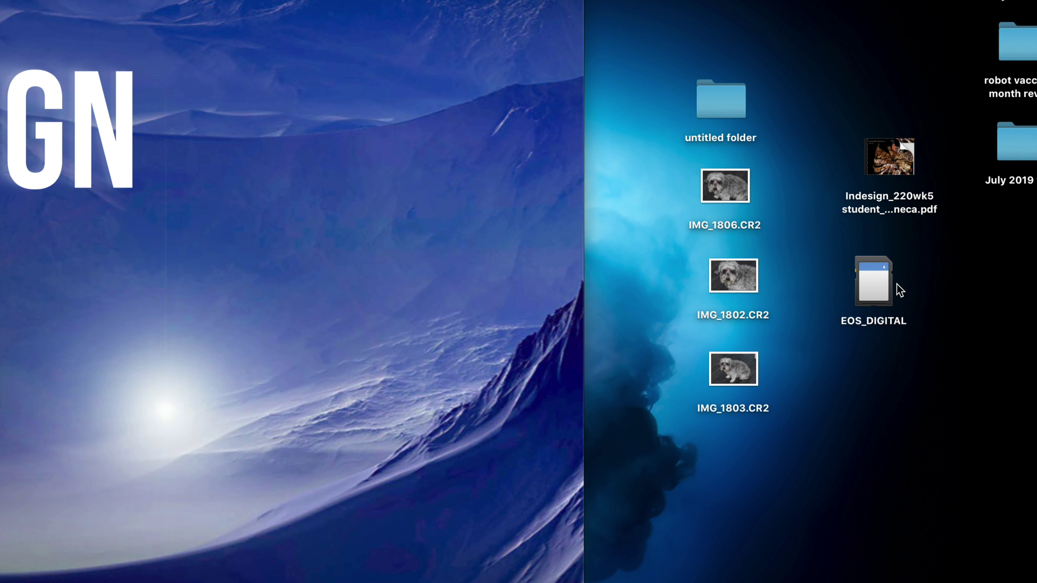
pyautogui.doubleClick(884, 283)
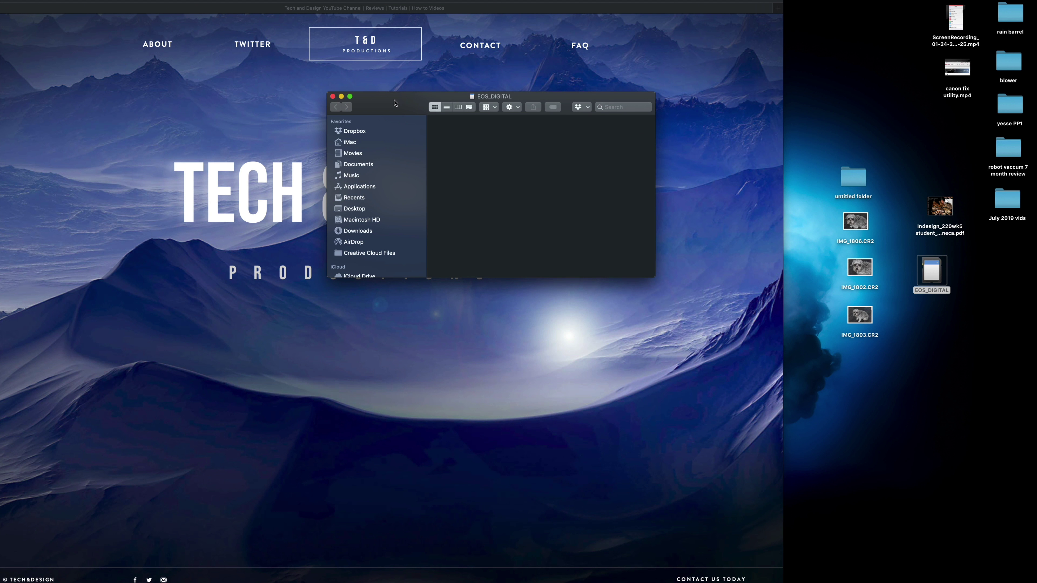
pyautogui.moveTo(395, 102); pyautogui.dragTo(396, 206)
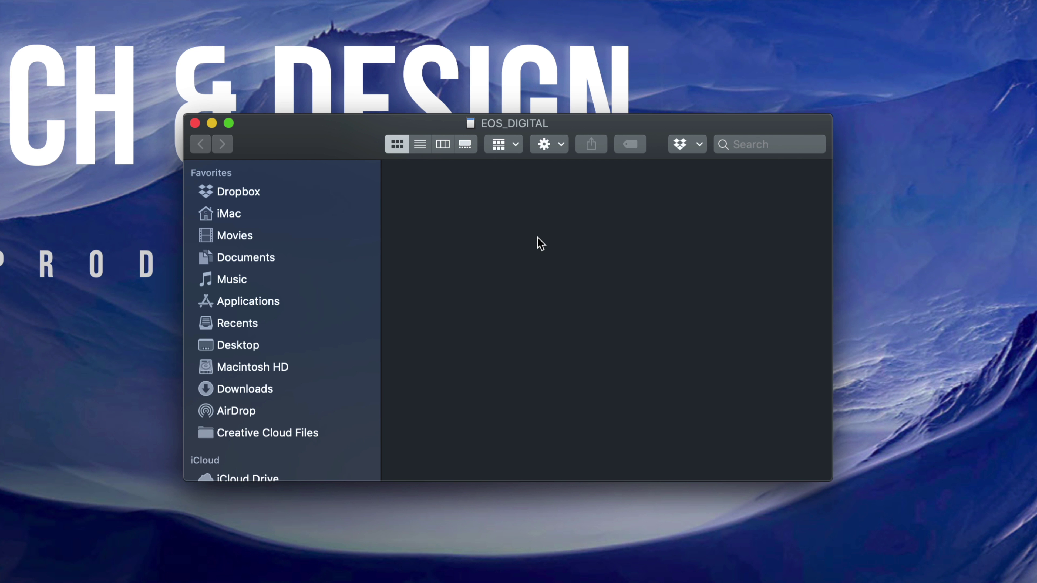
pyautogui.press('super+w')
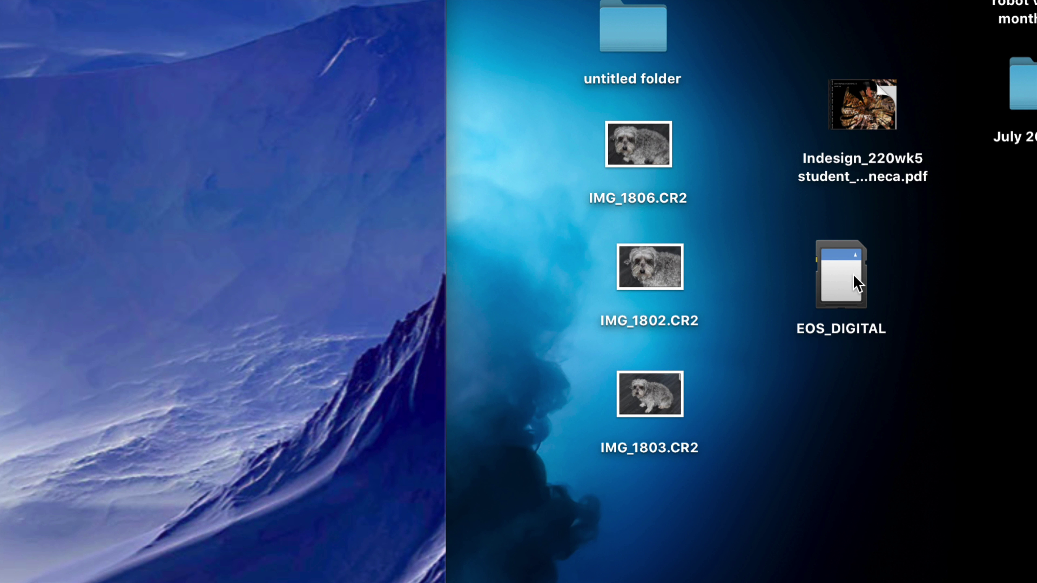
# Try to eject only the EOS_DIGITAL volume from the desktop.
pyautogui.rightClick(854, 275)
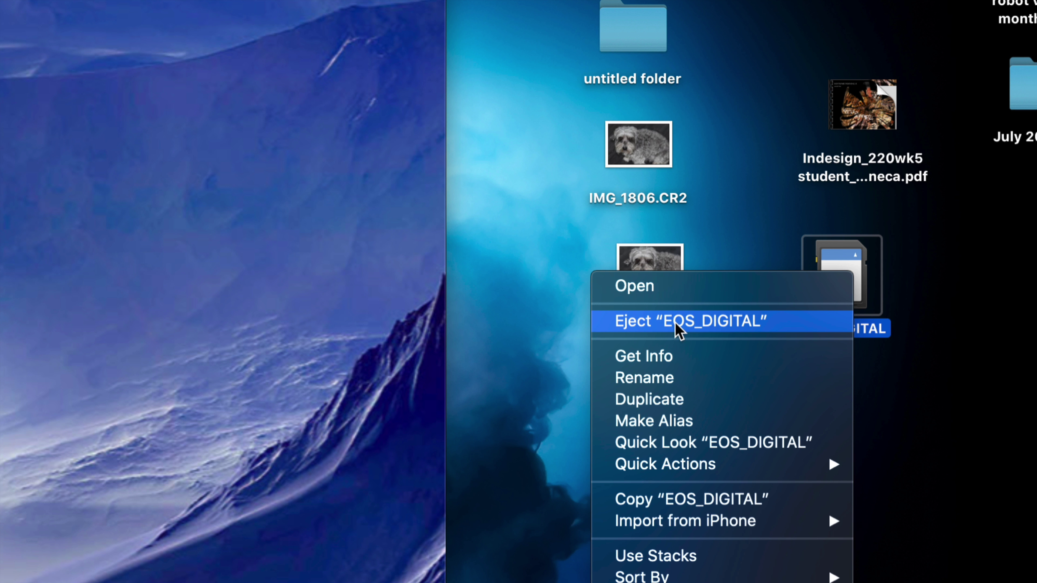
pyautogui.press('alt')
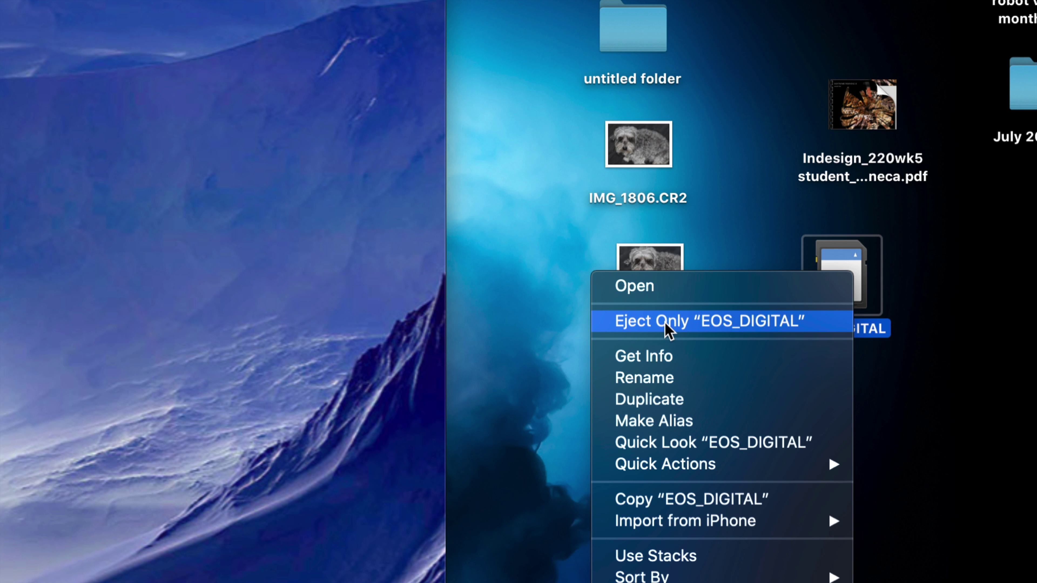
pyautogui.click(667, 325)
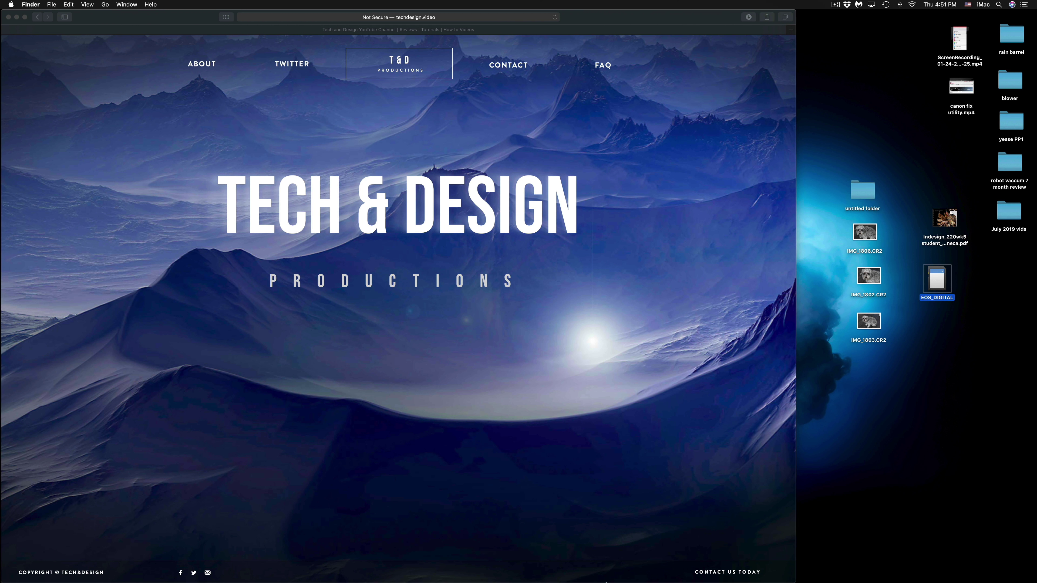
# Switch to System Preferences, review the trackpad's Secondary click setting and close the window.
pyautogui.moveTo(606, 581)
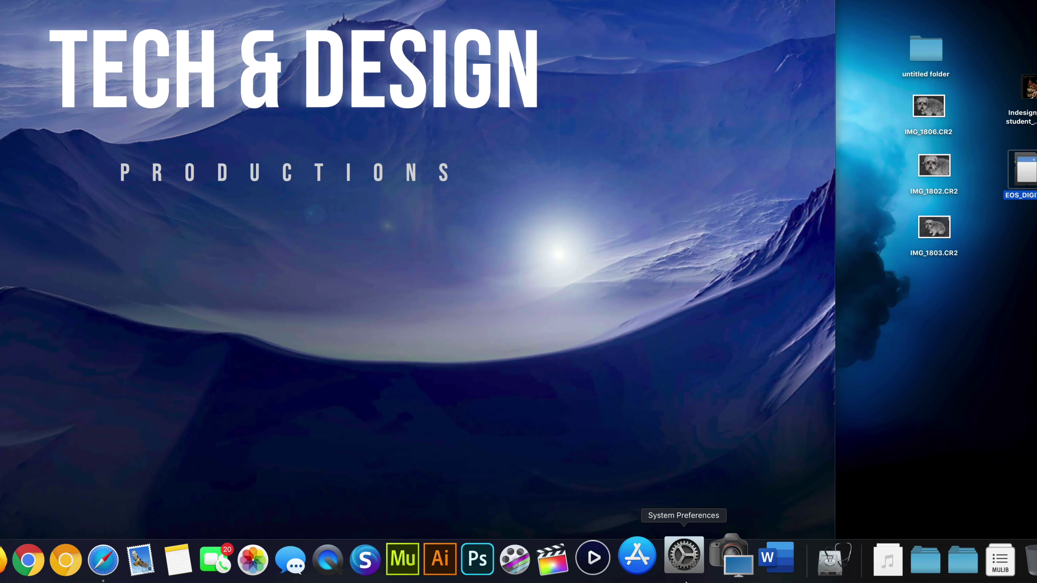
pyautogui.click(686, 575)
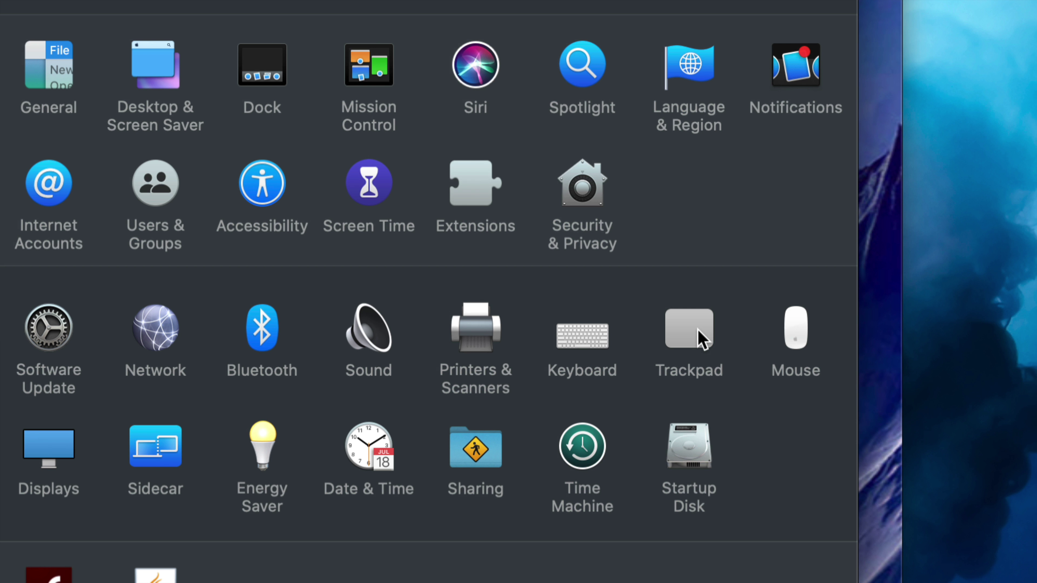
pyautogui.click(699, 338)
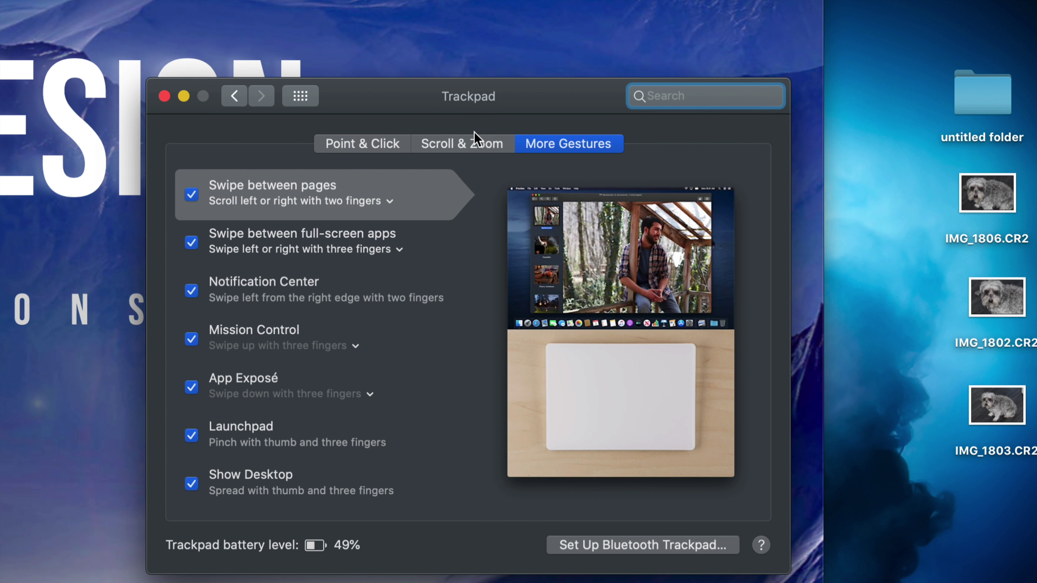
pyautogui.click(345, 143)
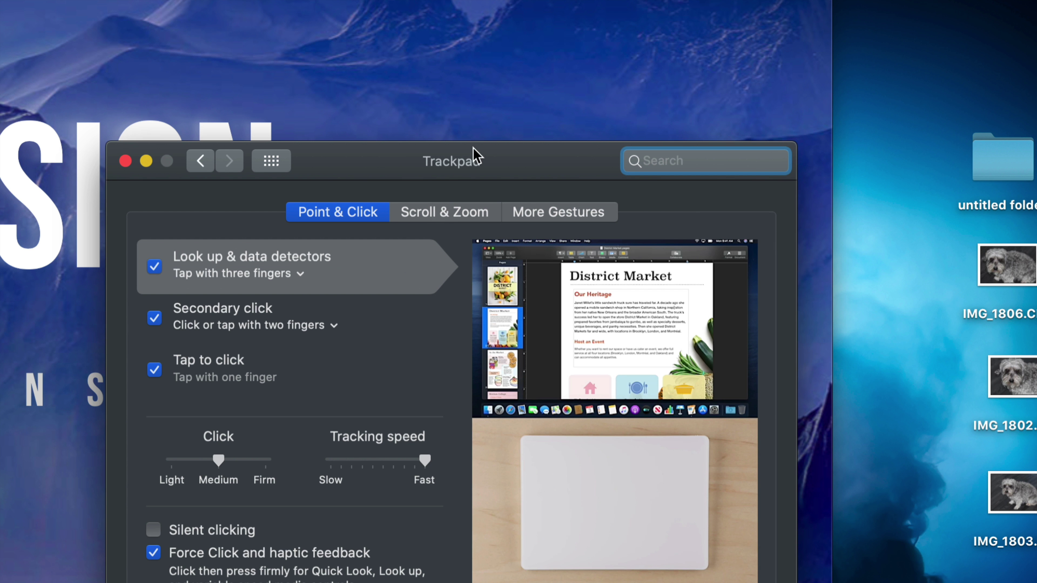
pyautogui.moveTo(474, 161); pyautogui.dragTo(488, 51)
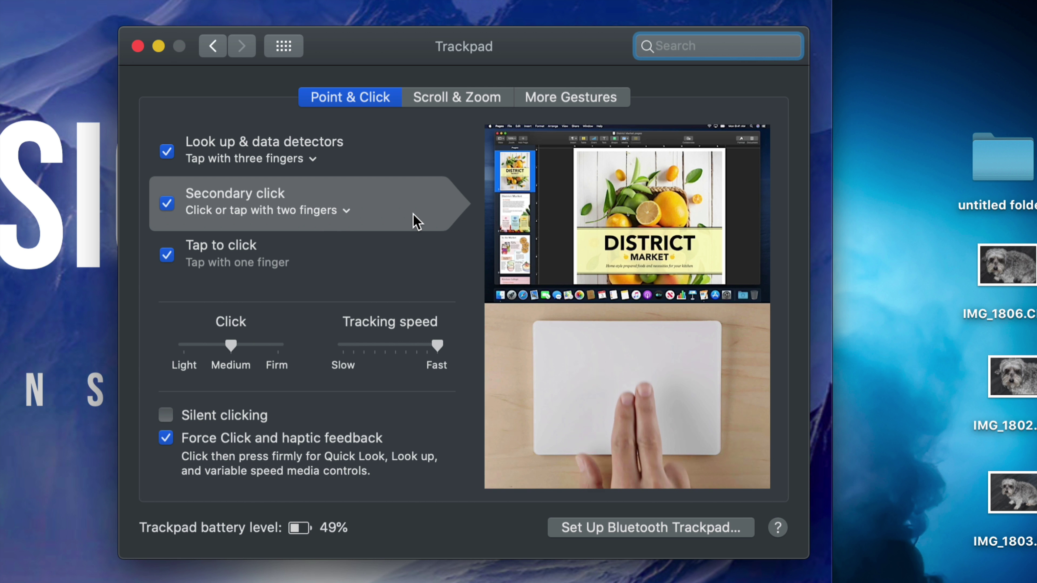
pyautogui.press('super+bracketleft')
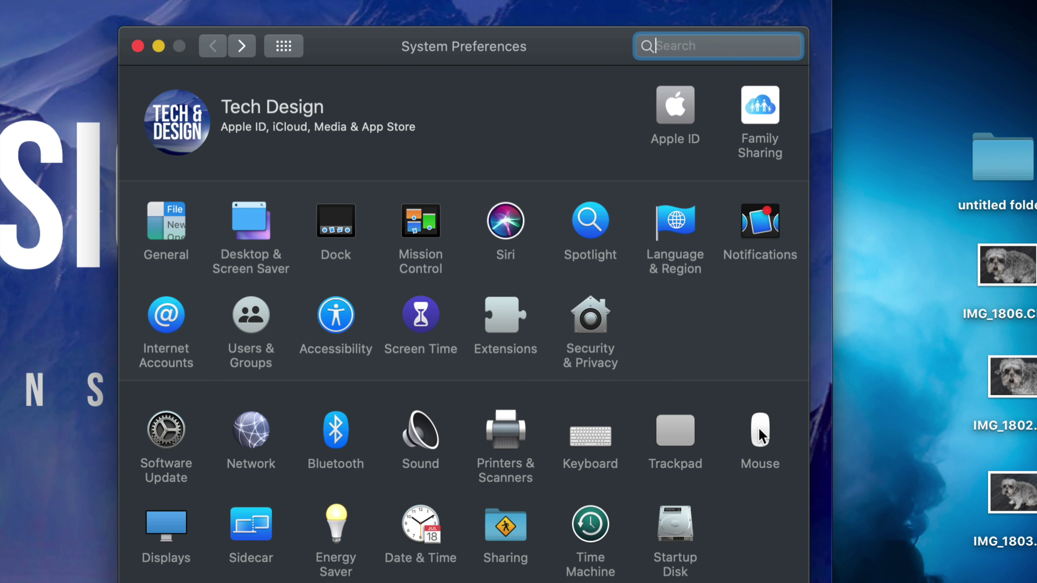
pyautogui.click(138, 46)
# Eject the EOS_DIGITAL card from the Mac and widen the Safari window across the whole screen.
pyautogui.rightClick(863, 259)
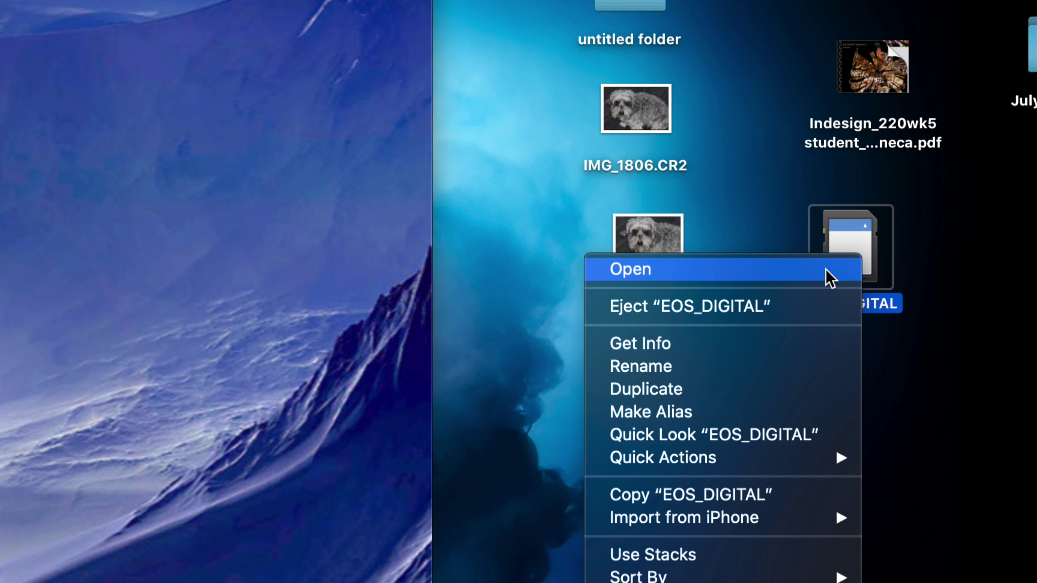
pyautogui.click(768, 306)
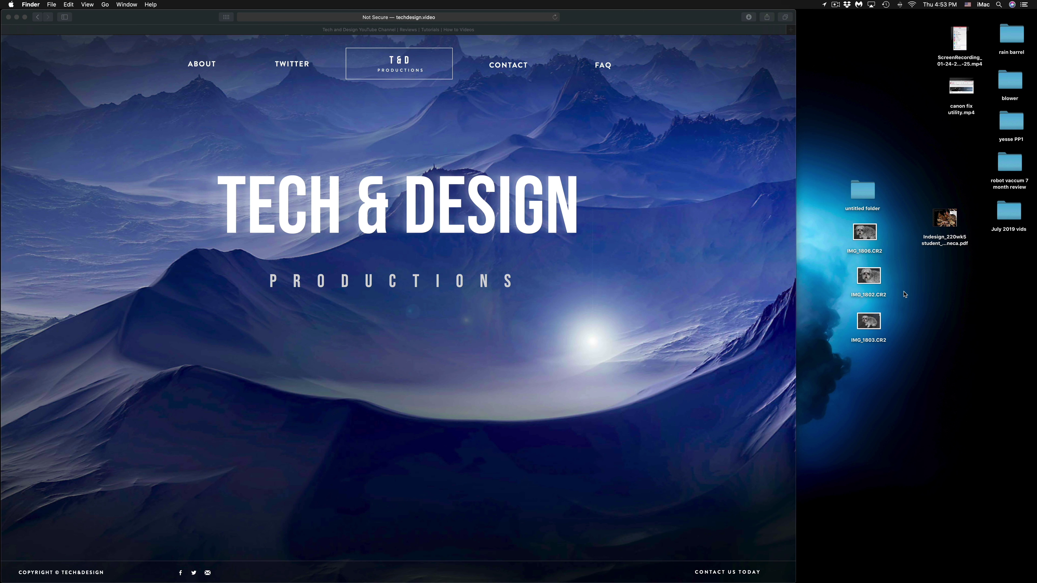
pyautogui.click(795, 14)
pyautogui.moveTo(796, 13); pyautogui.dragTo(1034, 12)
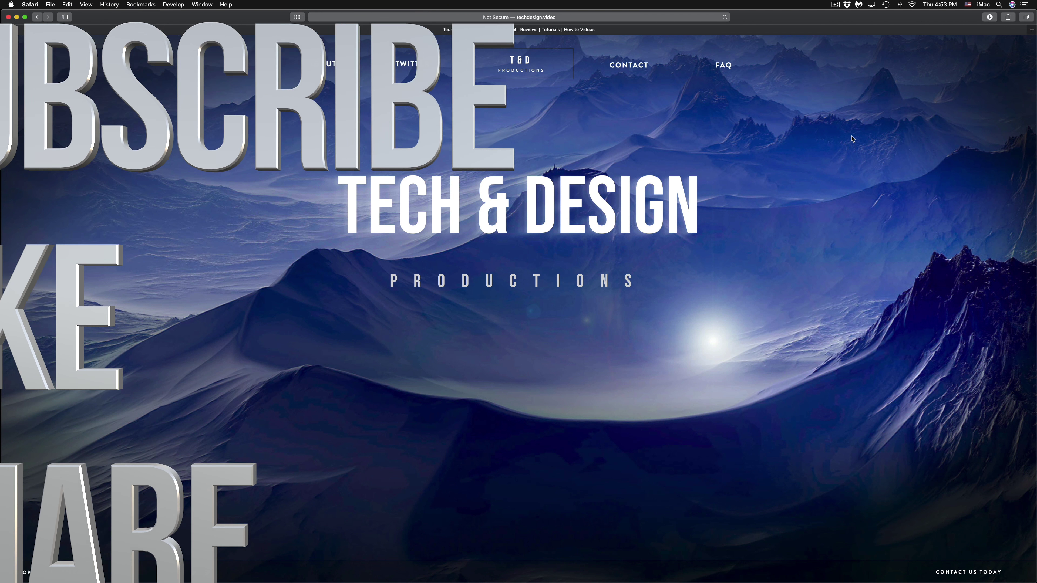